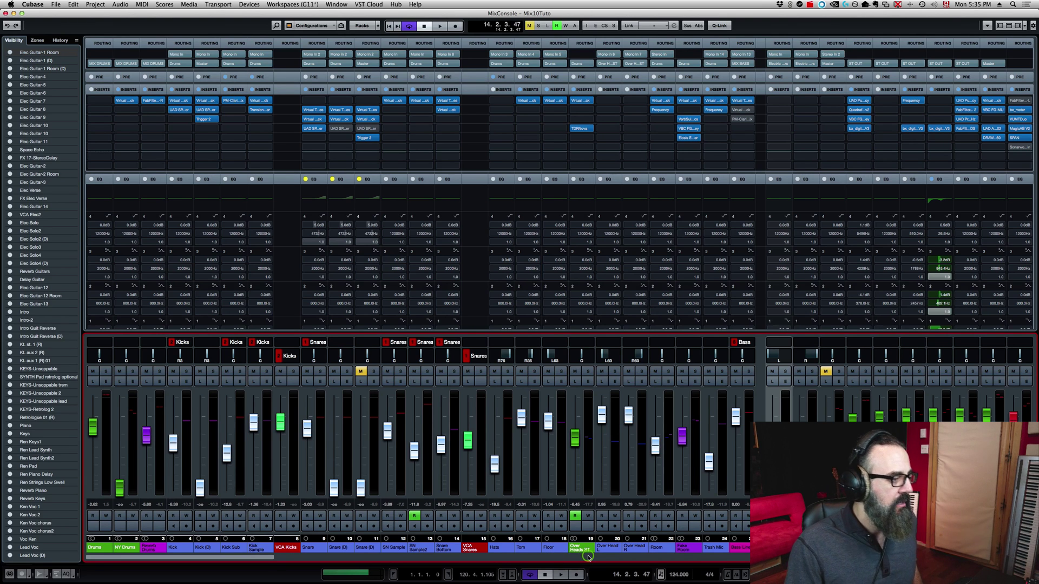
# - Solo the Over Heads ST group channel, listen to a short passage from bar 14, and clear the solo
pyautogui.hscroll(3, 537, 470)
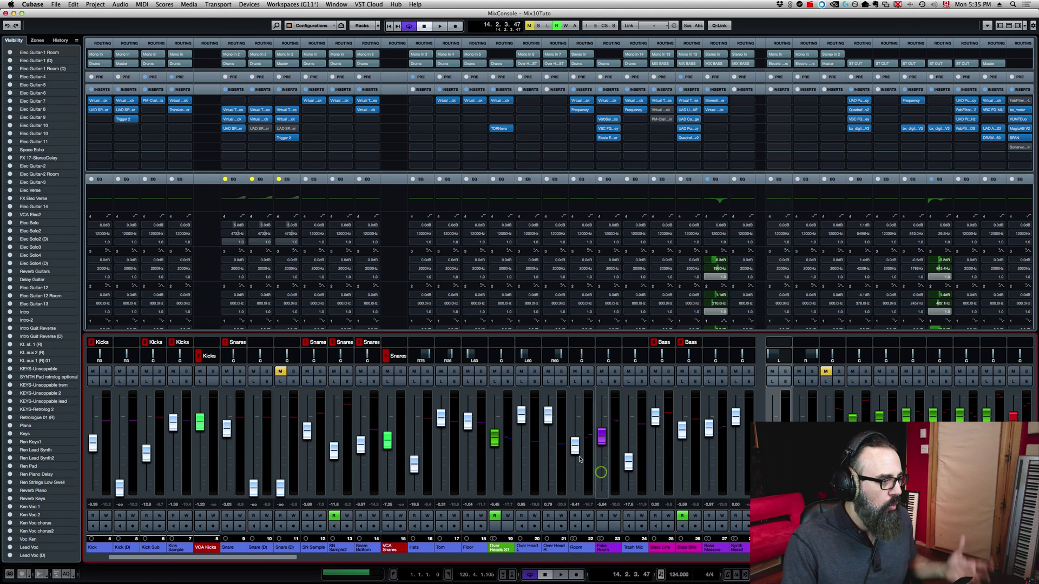
pyautogui.click(507, 372)
pyautogui.press('space')
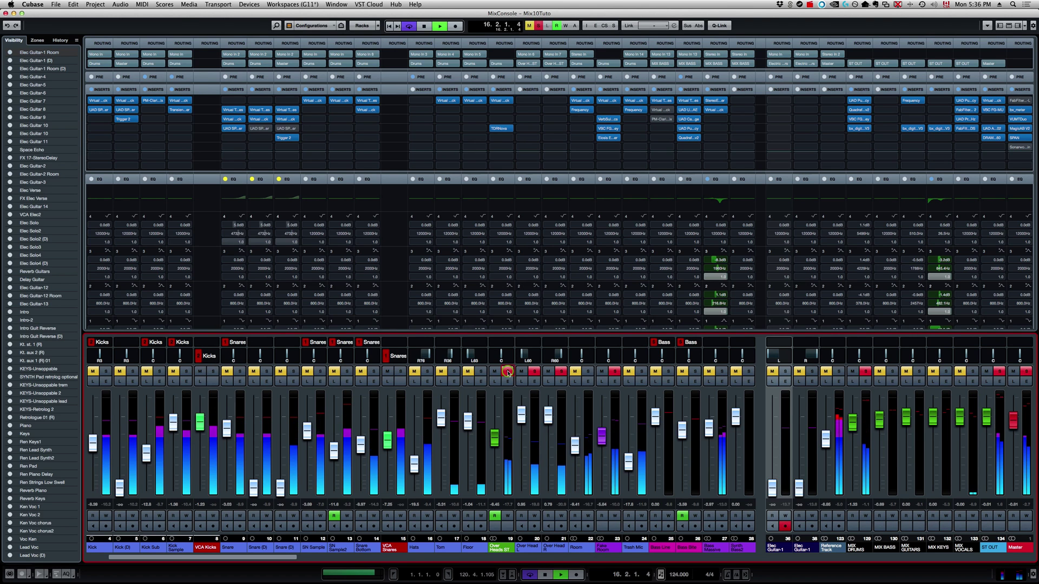
pyautogui.press('space')
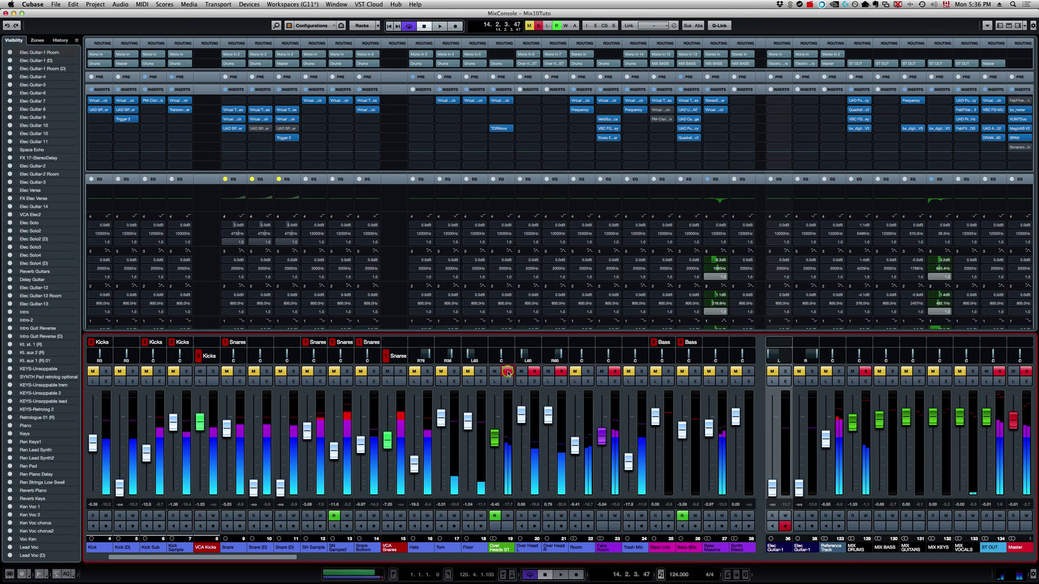
pyautogui.click(508, 372)
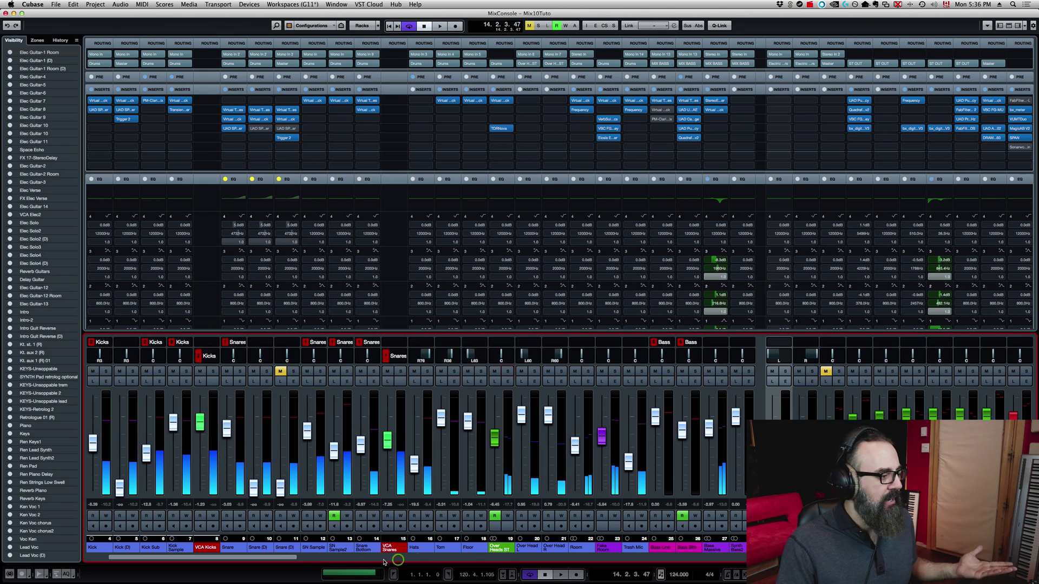
# - In the Project window, play from about bar 24, audition the Bass Massive track soloed, stop playback and clear the solo
pyautogui.moveTo(289, 558); pyautogui.dragTo(312, 558)
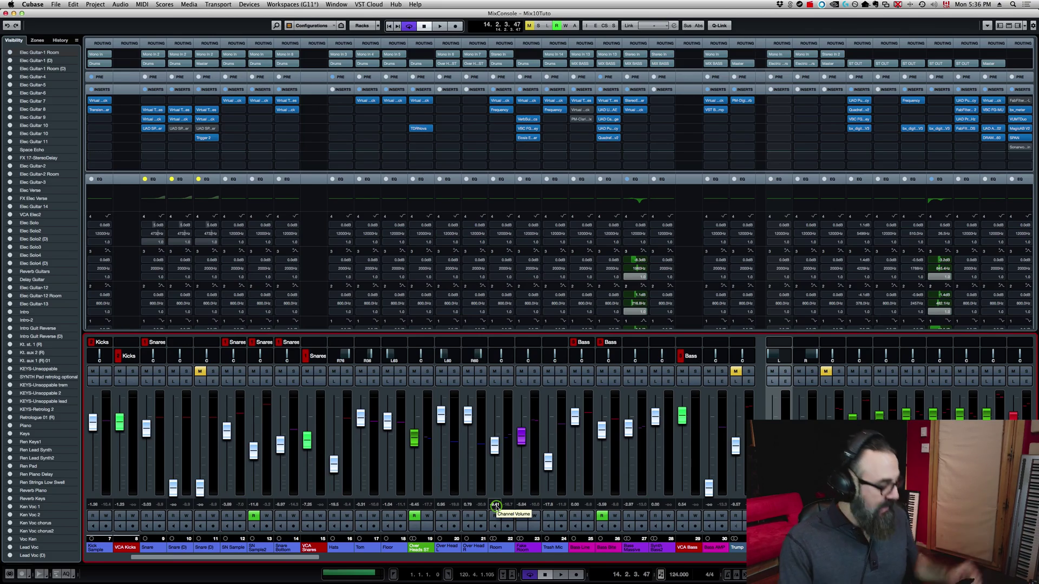
pyautogui.press('F3')
pyautogui.scroll(-5, 285, 308)
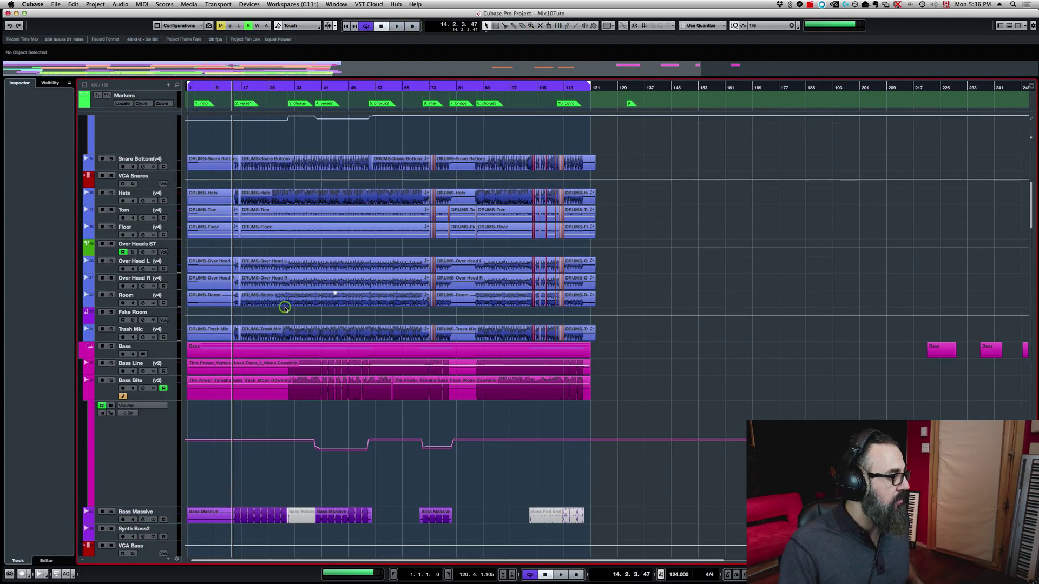
pyautogui.scroll(-5, 260, 299)
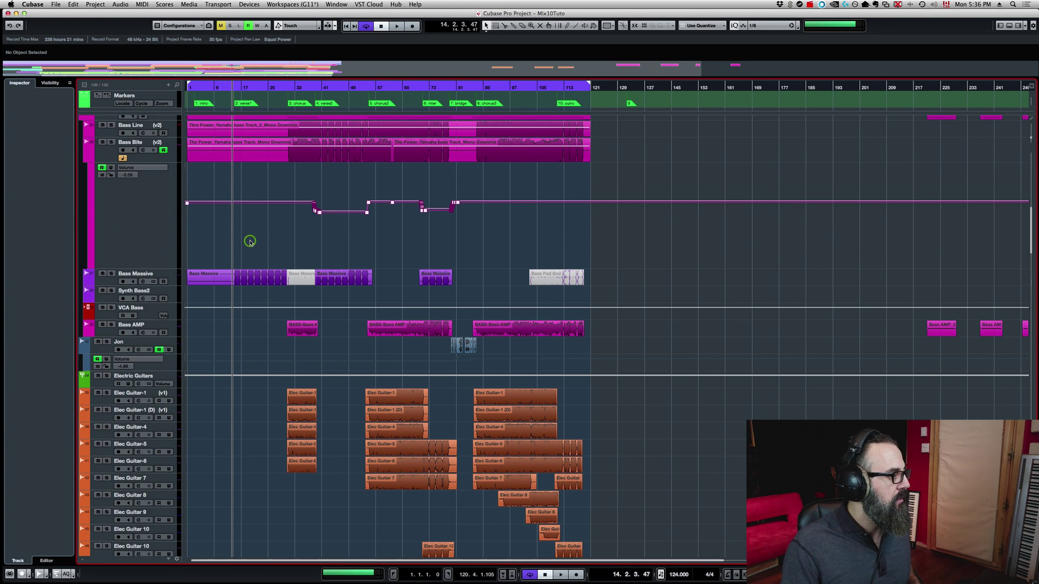
pyautogui.scroll(5, 250, 241)
pyautogui.click(241, 258)
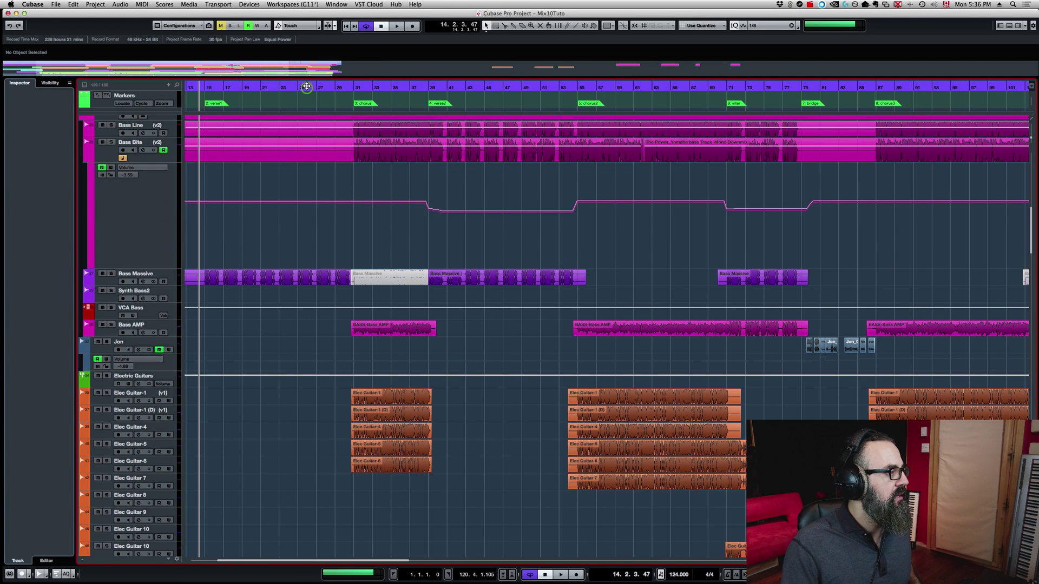
pyautogui.moveTo(303, 87); pyautogui.dragTo(296, 87)
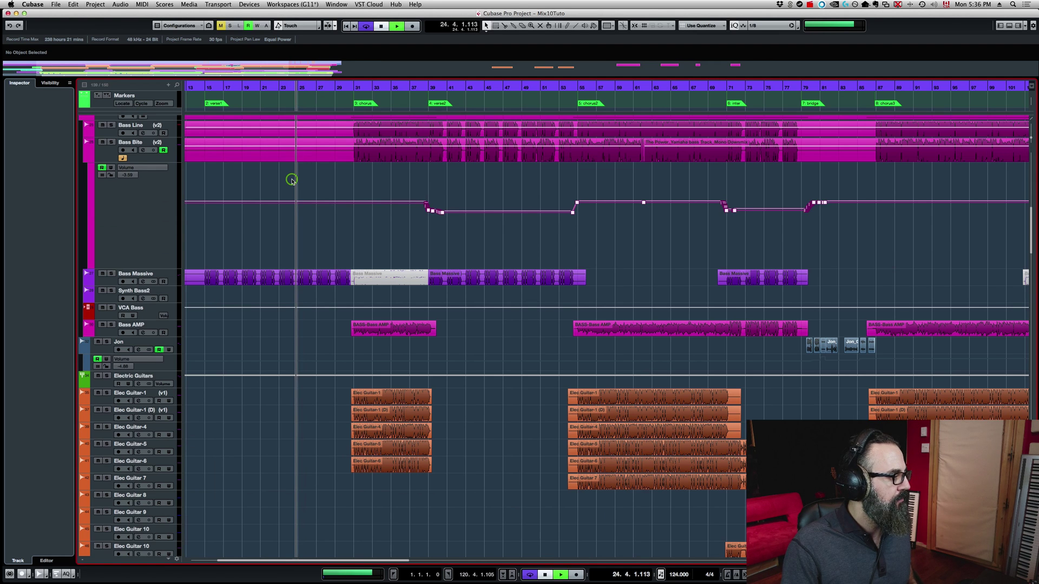
pyautogui.click(113, 274)
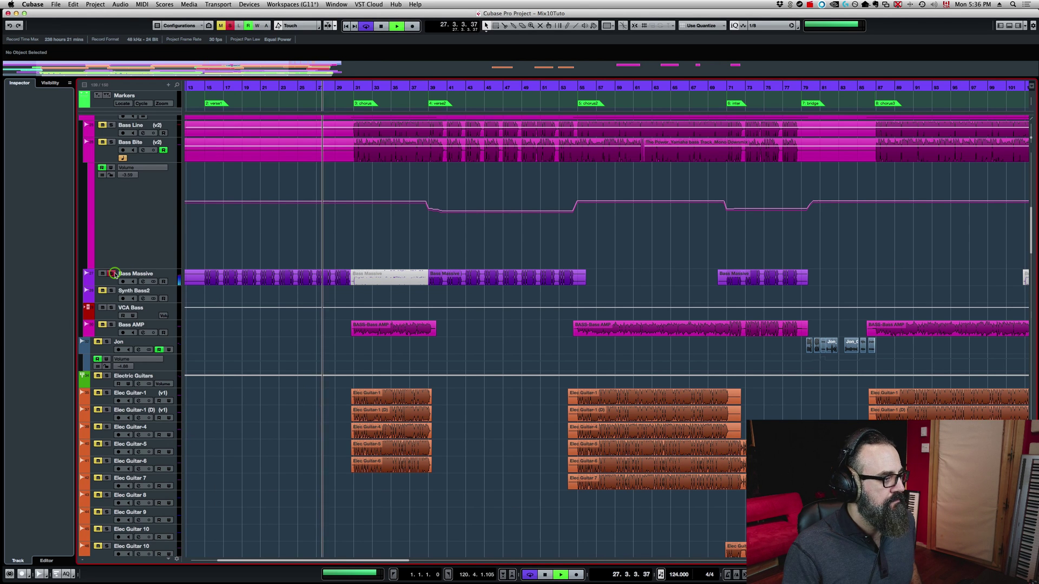
pyautogui.press('space')
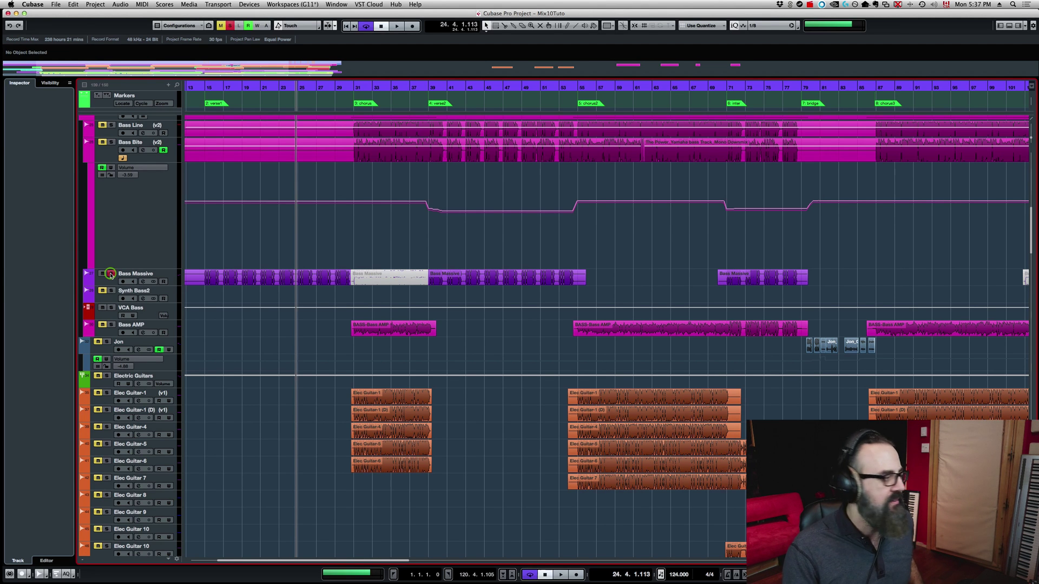
pyautogui.click(110, 275)
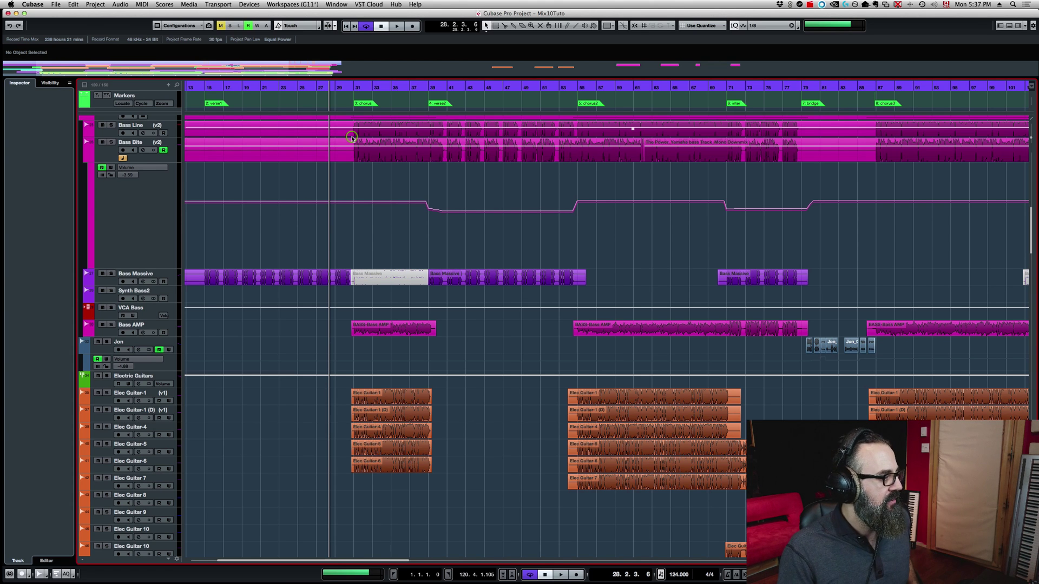
# - Play from bar 28 into the chorus, audition Bass Bite and Bass AMP soloed together, stop and clear both solos
pyautogui.press('space')
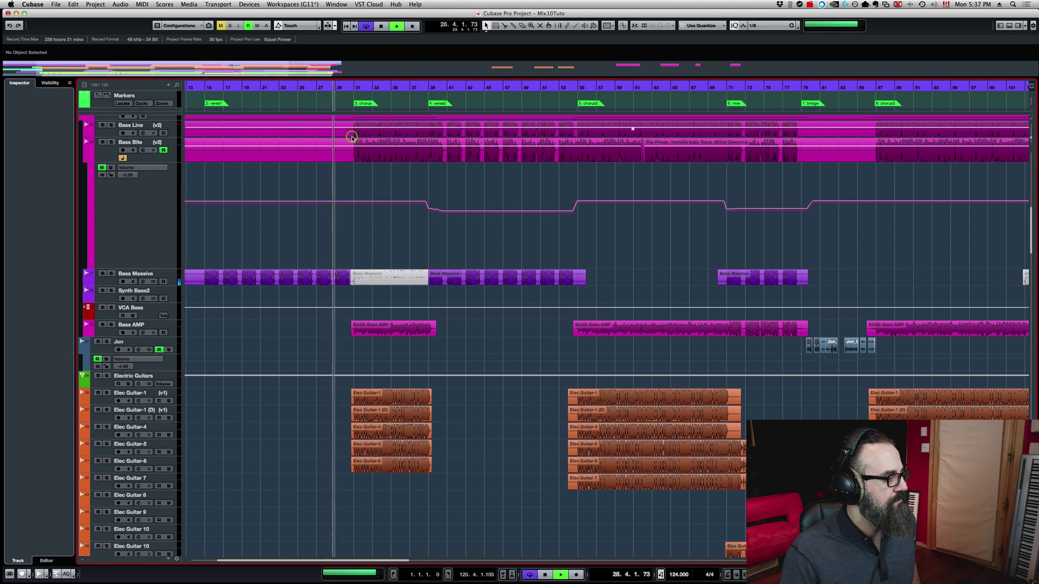
pyautogui.click(112, 143)
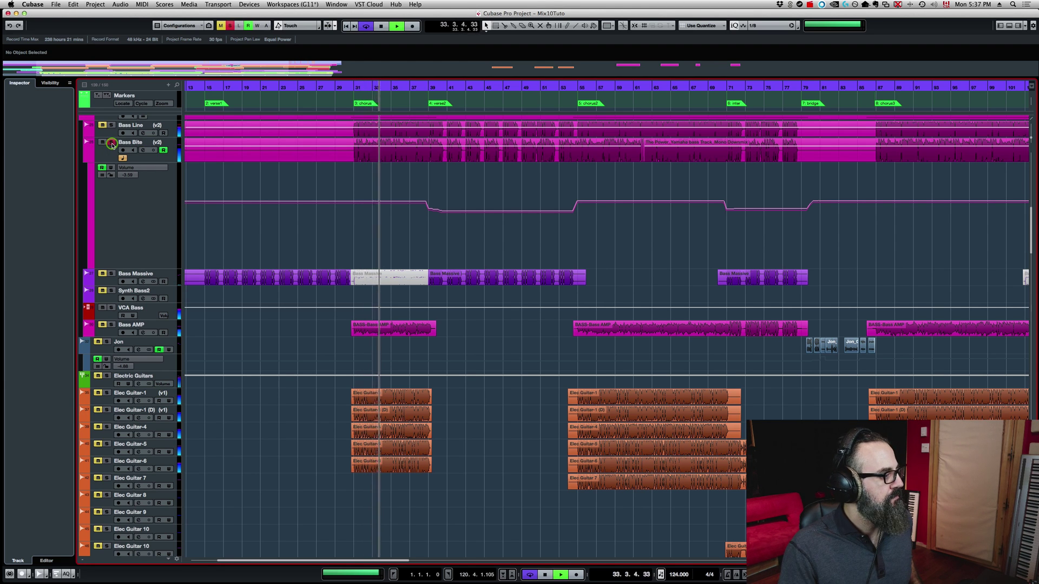
pyautogui.click(112, 325)
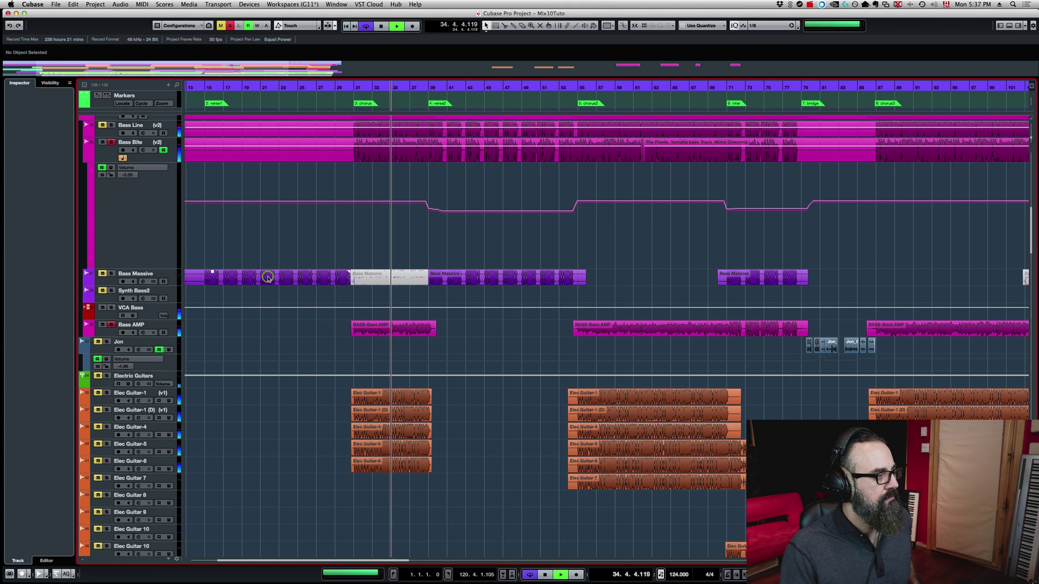
pyautogui.press('space')
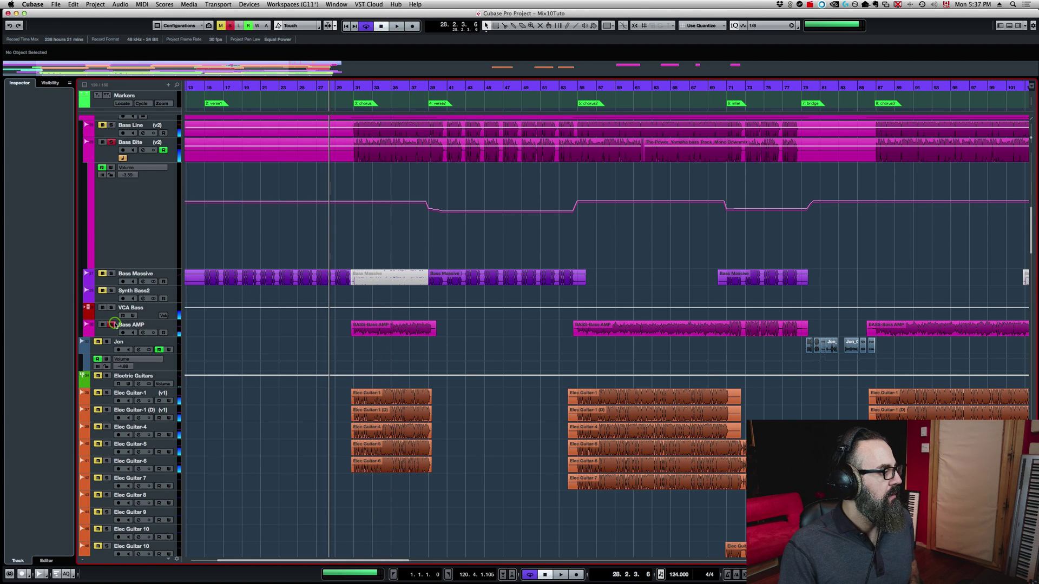
pyautogui.click(113, 325)
pyautogui.click(110, 143)
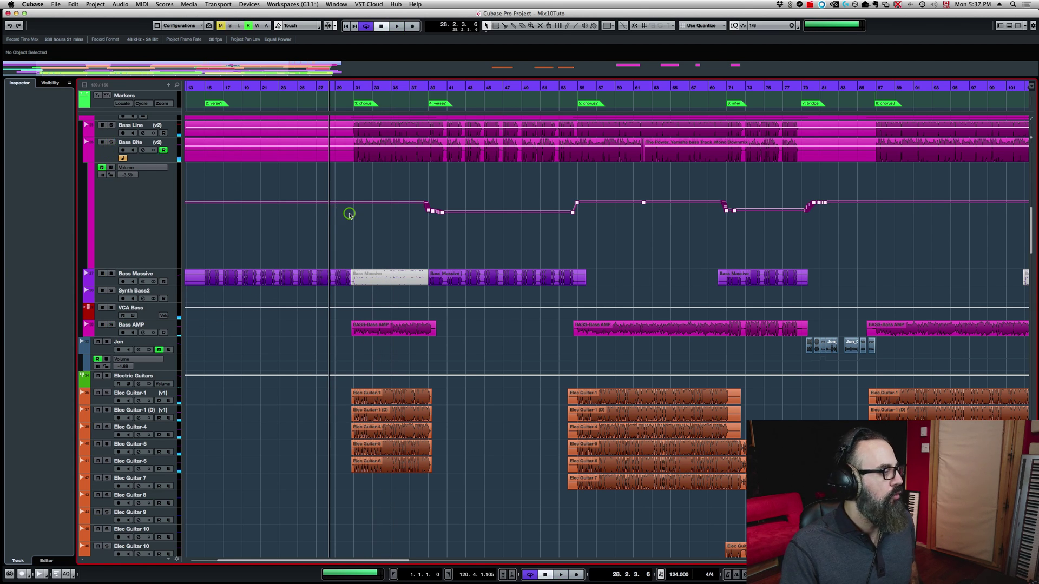
# - Listen to the start of verse 2 from bar 39 with all tracks unsoloed, and stop playback
pyautogui.click(428, 89)
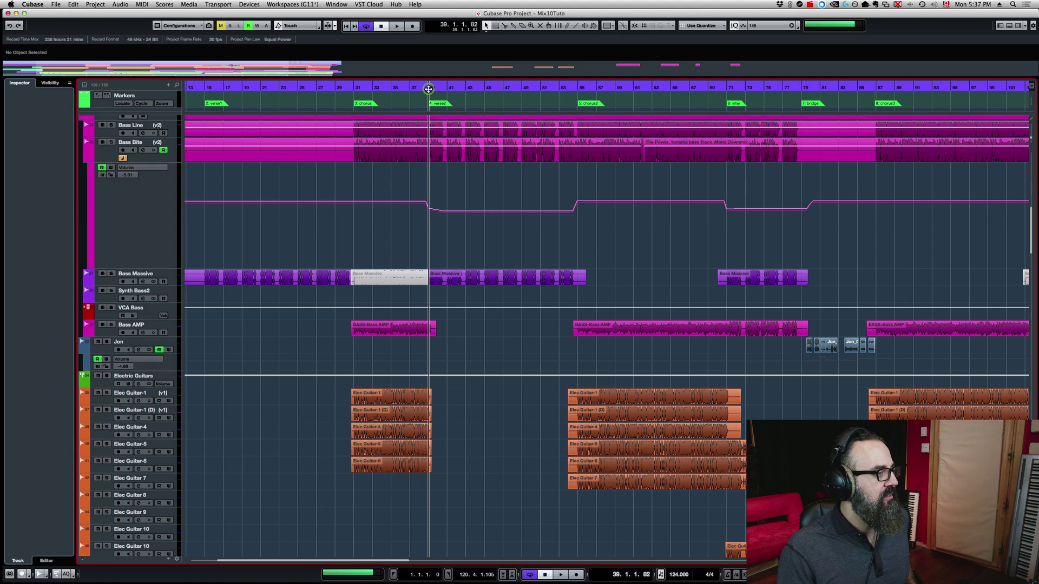
pyautogui.press('space')
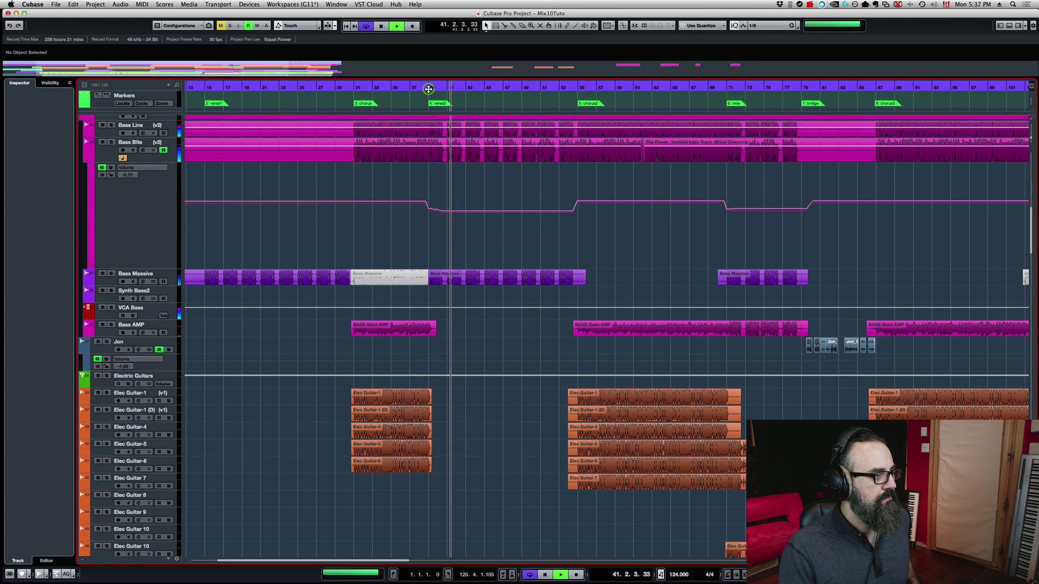
pyautogui.press('space')
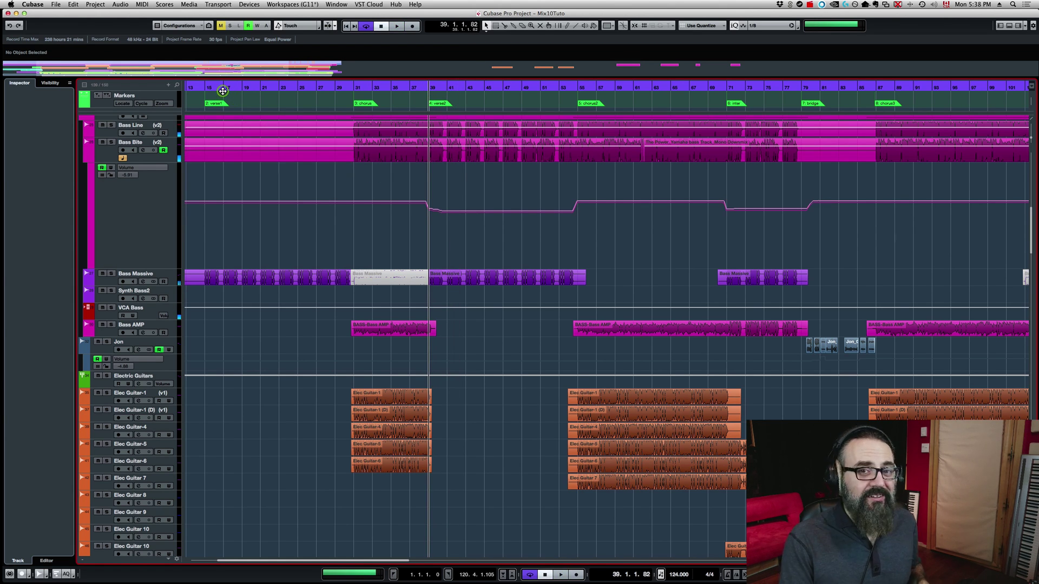
# - Audition the Elec Verse group soloed from the start of verse 1, view its channels in the MixConsole, and stop playback
pyautogui.moveTo(222, 90); pyautogui.dragTo(204, 90)
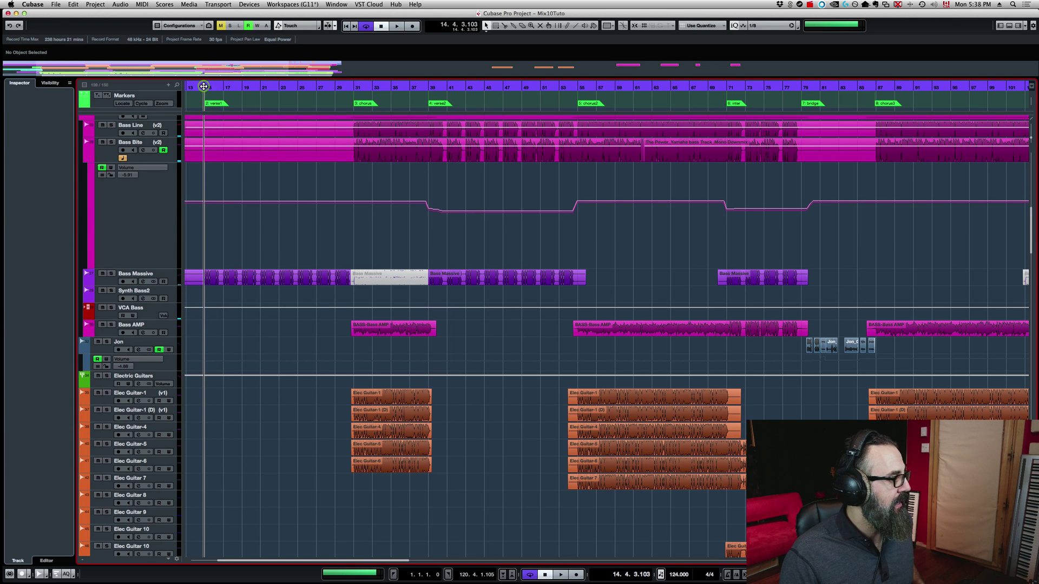
pyautogui.scroll(-1, 247, 227)
pyautogui.scroll(-10, 247, 228)
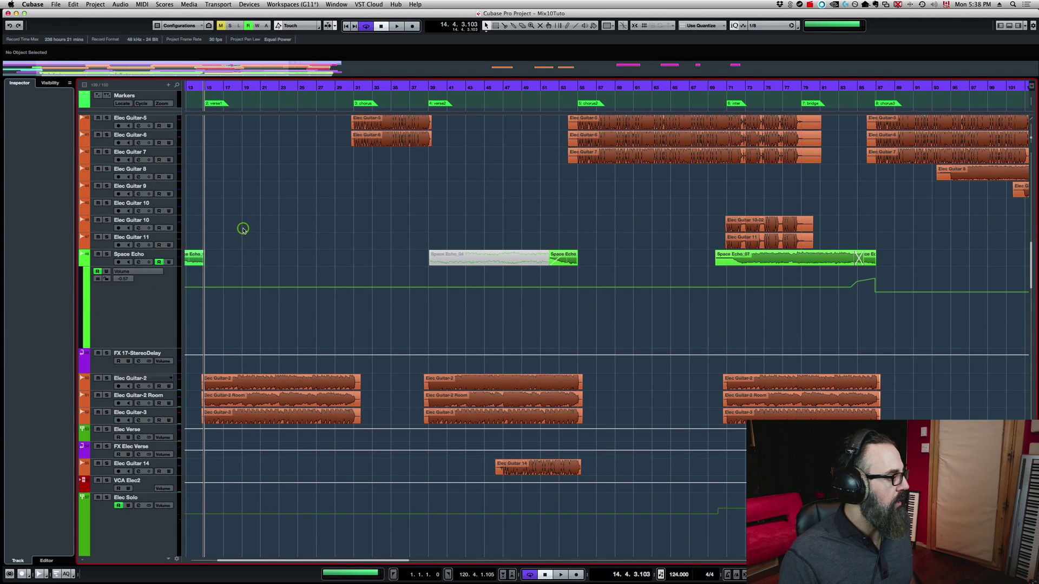
pyautogui.scroll(-2, 257, 325)
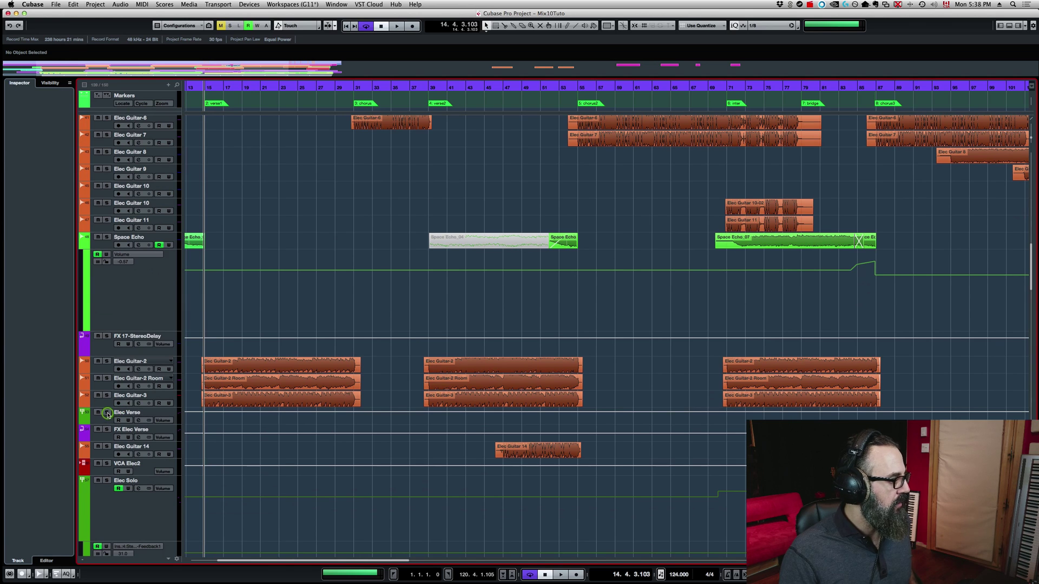
pyautogui.click(107, 414)
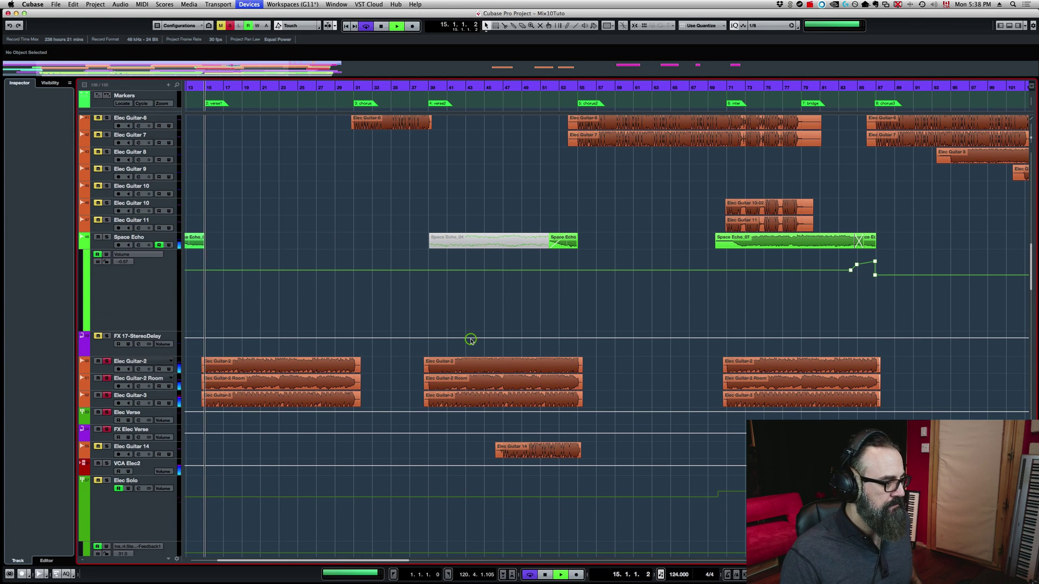
pyautogui.press('F3')
pyautogui.hscroll(10, 541, 428)
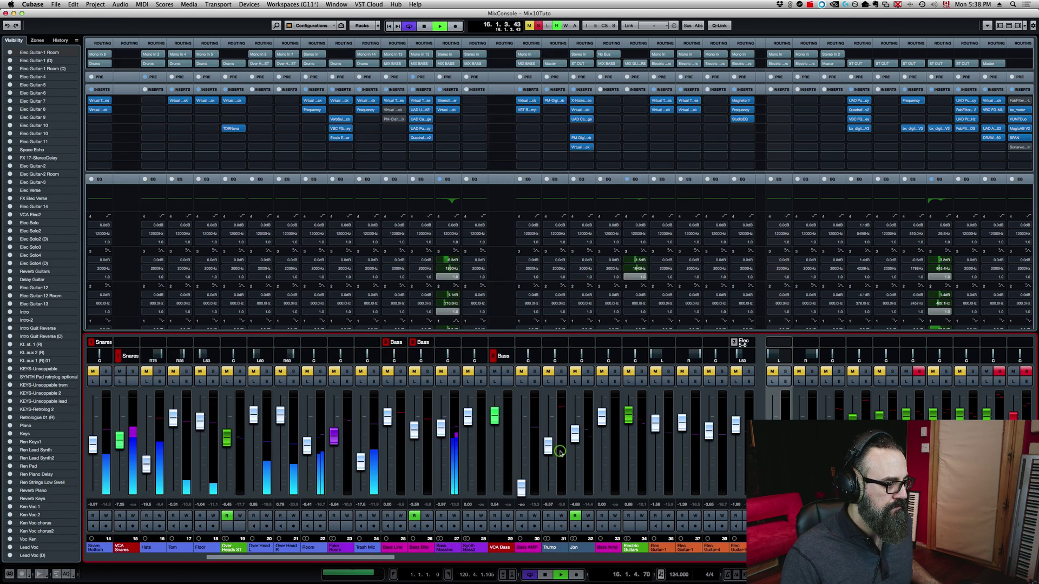
pyautogui.hscroll(2, 560, 452)
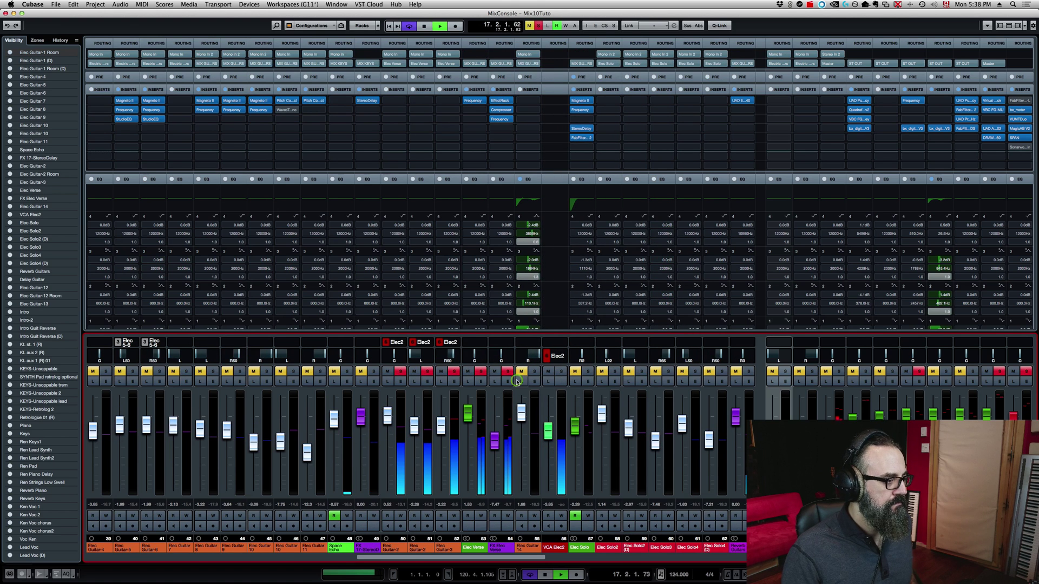
pyautogui.press('space')
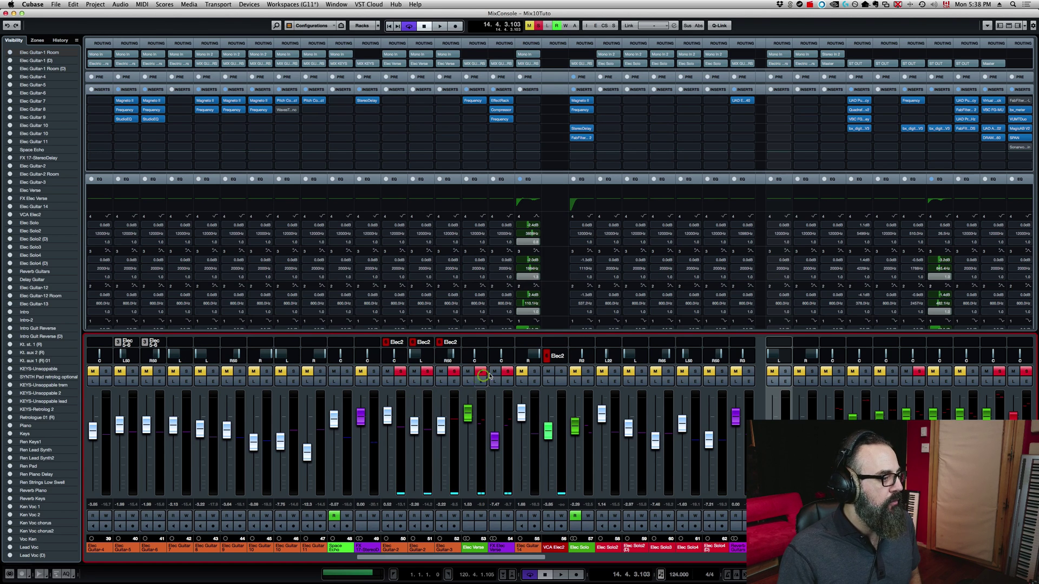
# - Play verse 1 with Elec Guitar-2 soloed alone, adding Elec Guitar-3 and Elec Guitar-2 Room to the solo during playback
pyautogui.click(400, 373)
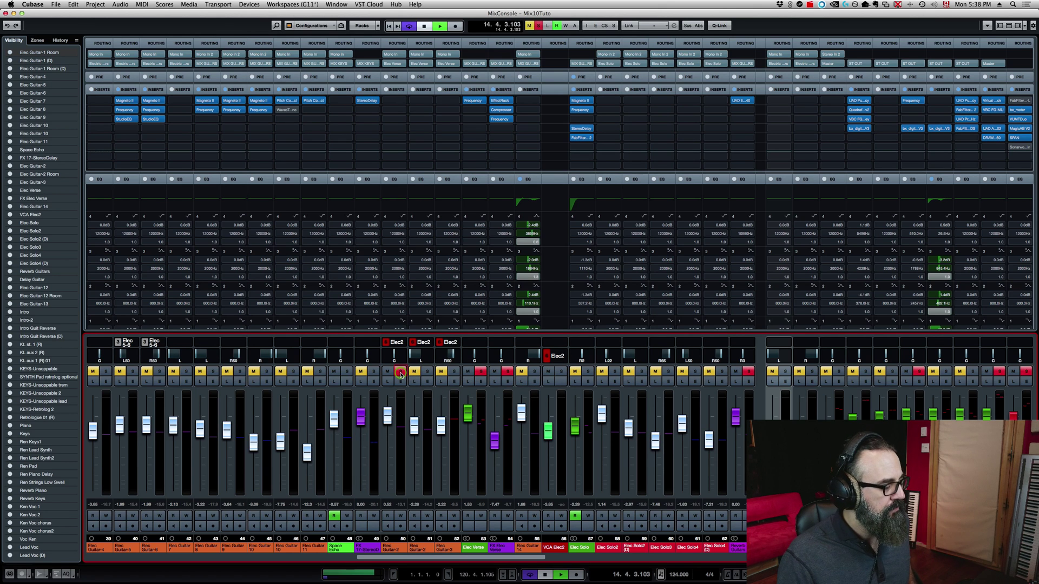
pyautogui.click(455, 373)
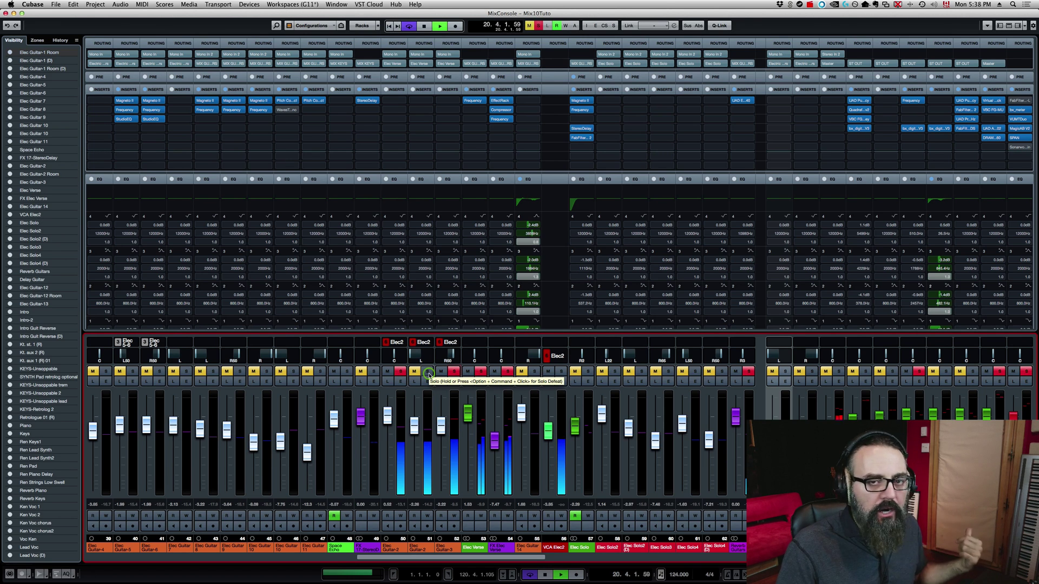
pyautogui.click(428, 372)
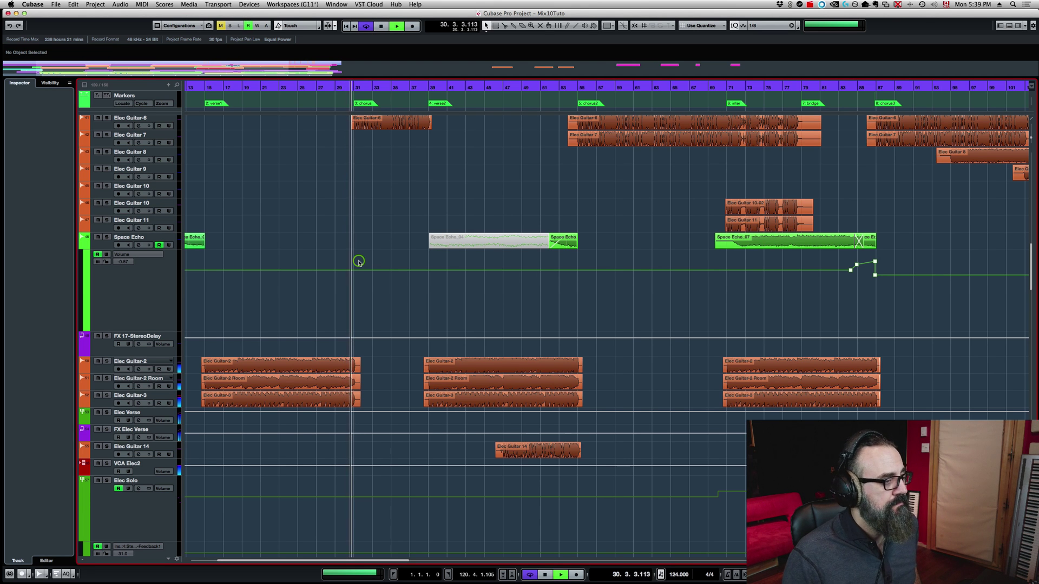
# - Solo the Electric Guitars group in the Project window while the chorus plays, and stop playback
pyautogui.scroll(8, 362, 258)
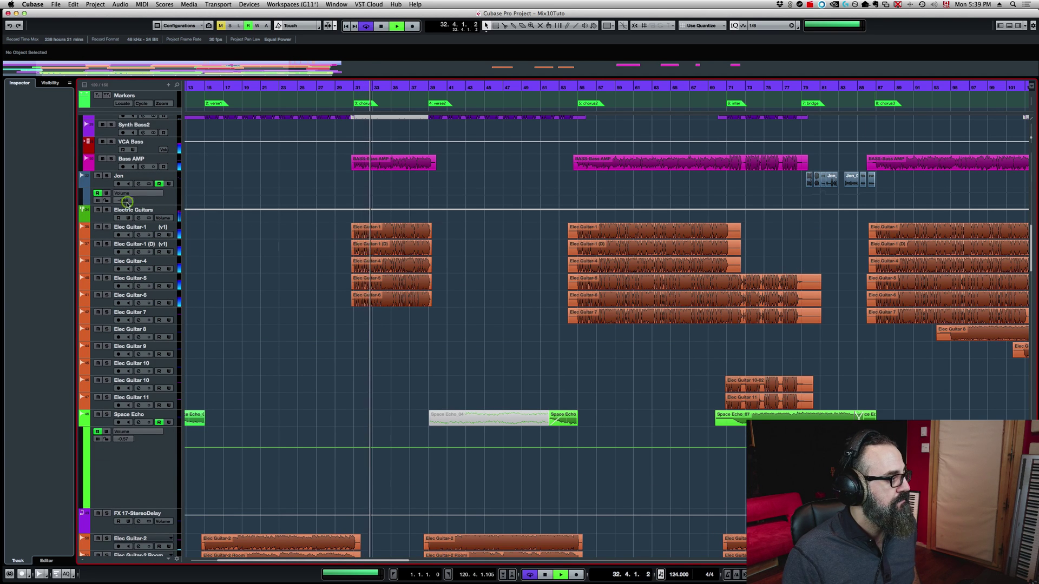
pyautogui.click(107, 209)
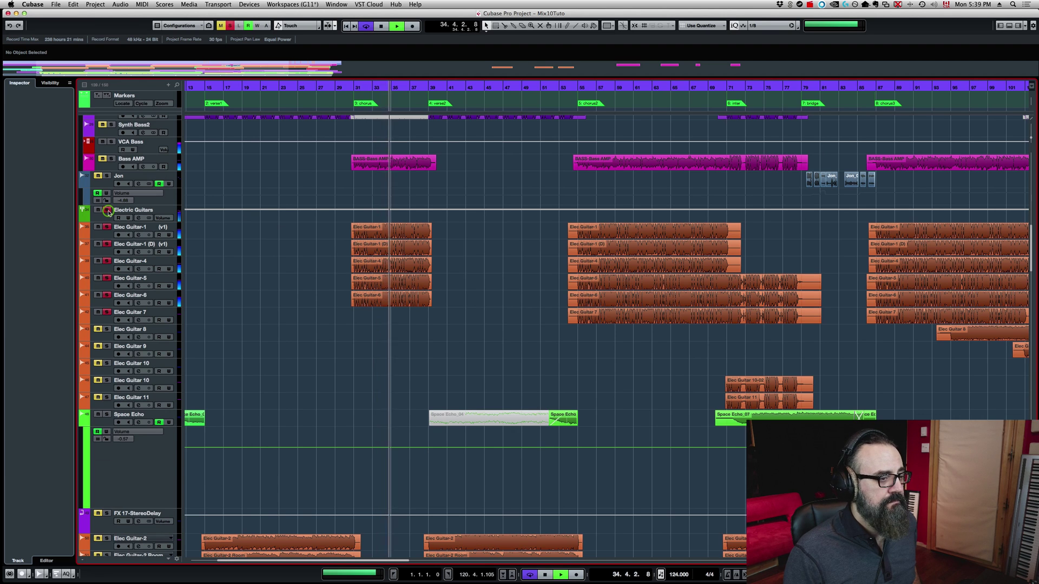
pyautogui.press('space')
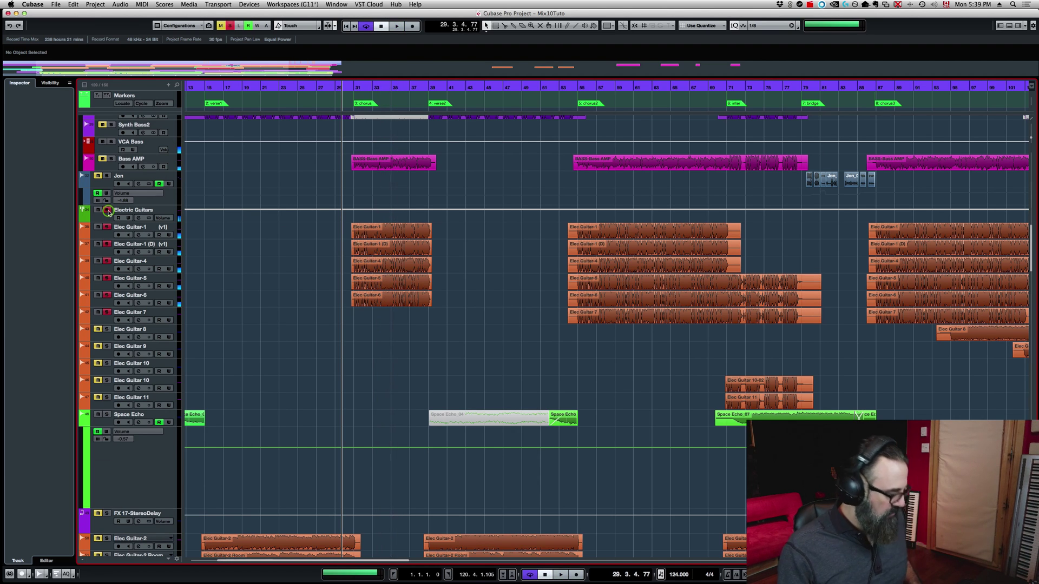
# - Play the chorus from bar 30 with only Elec Guitar-1 and Elec Guitar-1 (D) soloed, check their MixConsole channels, and stop playback
pyautogui.press('F3')
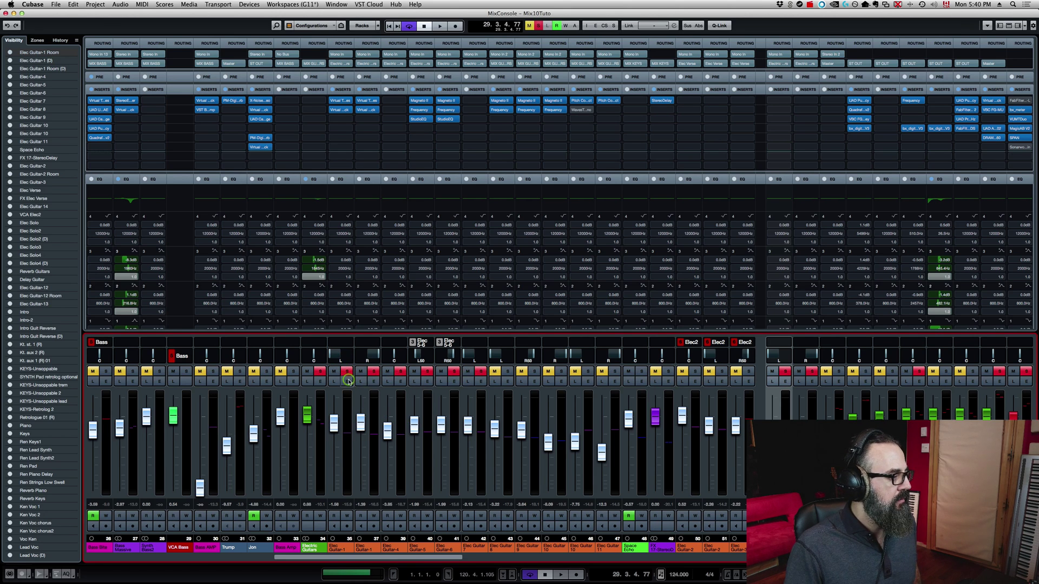
pyautogui.click(320, 373)
pyautogui.click(346, 372)
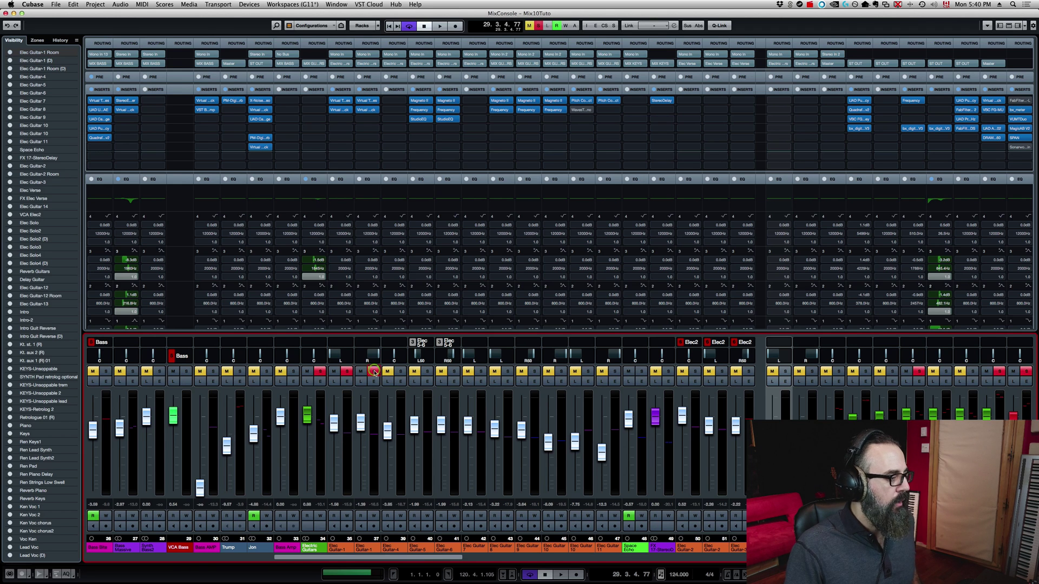
pyautogui.press('F3')
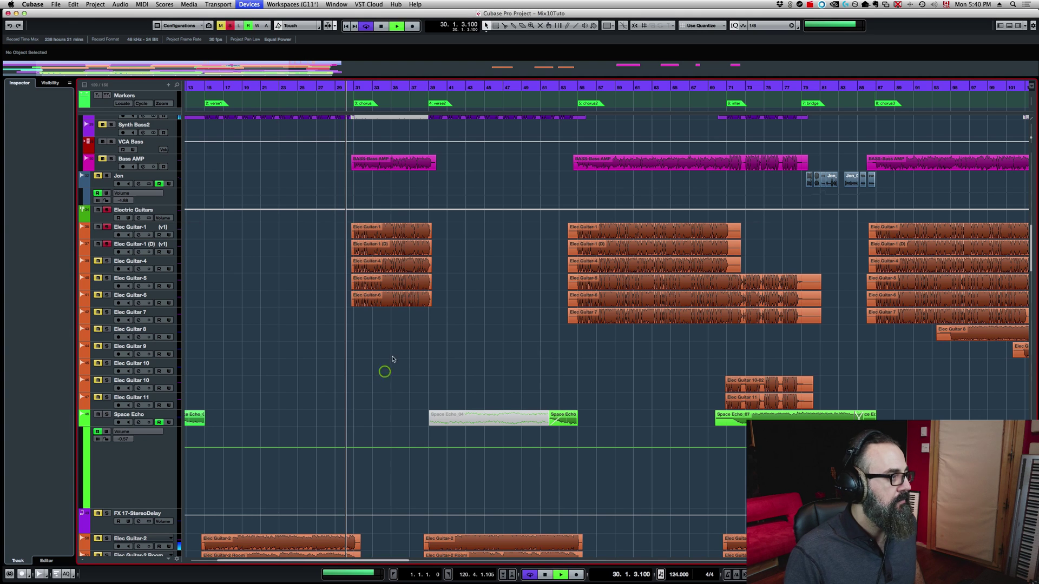
pyautogui.press('space')
pyautogui.doubleClick(352, 86)
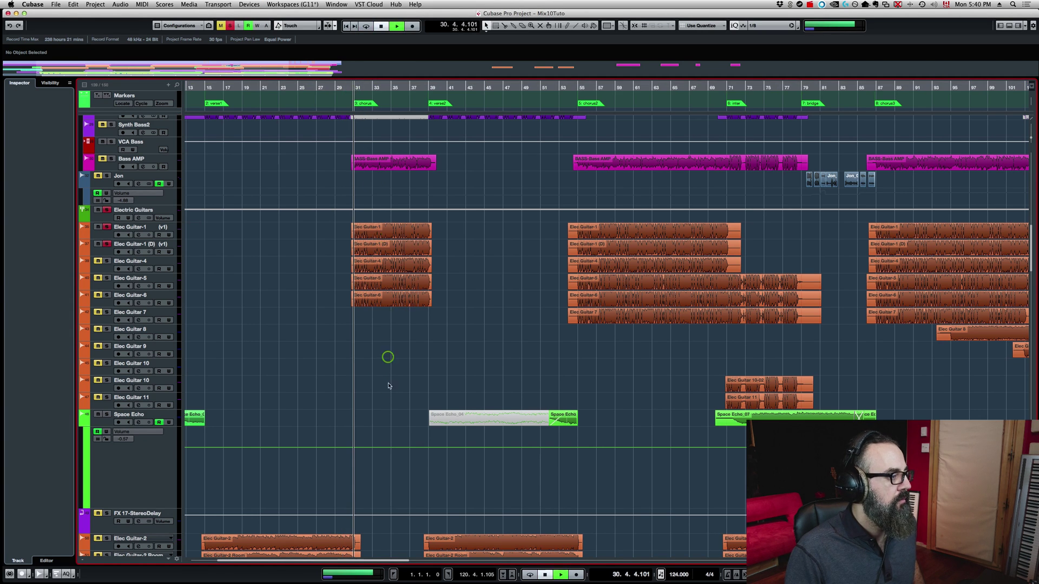
pyautogui.press('F3')
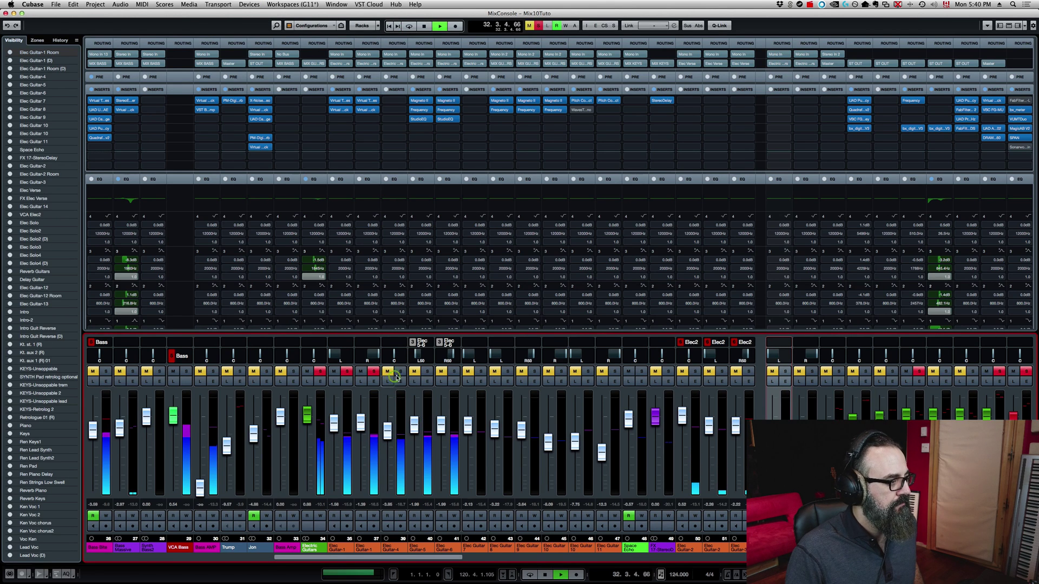
pyautogui.press('space')
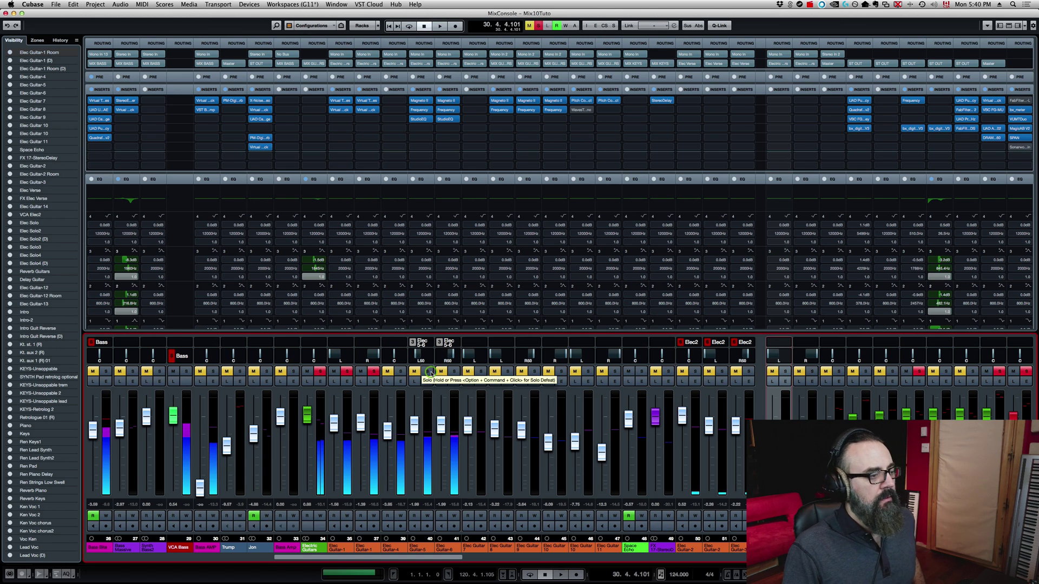
# - Play the chorus with Elec Guitar-5 and Elec Guitar-6 added to the solo, stop, and unsolo the Electric Guitars group
pyautogui.click(430, 372)
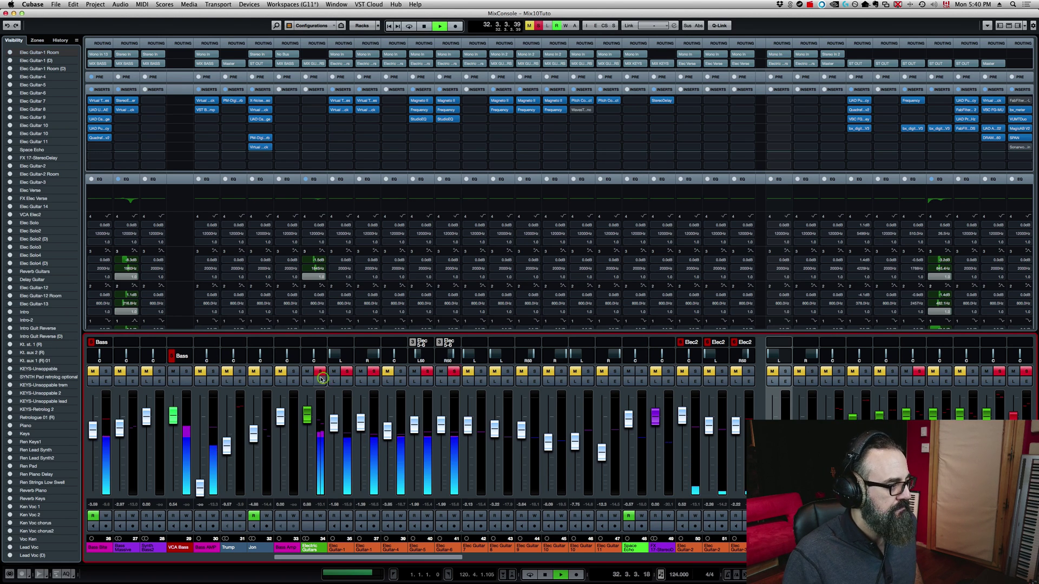
pyautogui.press('space')
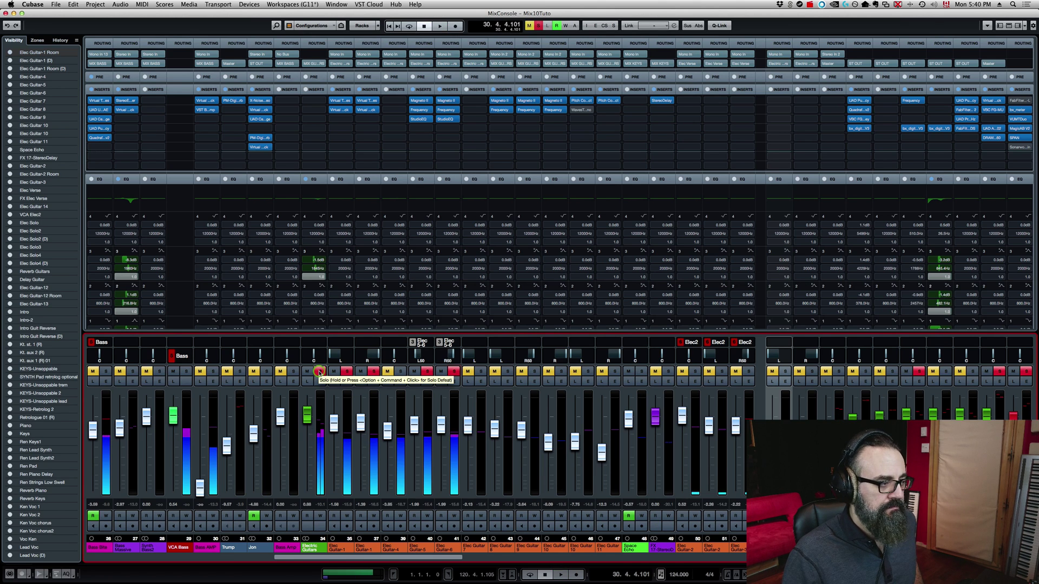
pyautogui.click(319, 372)
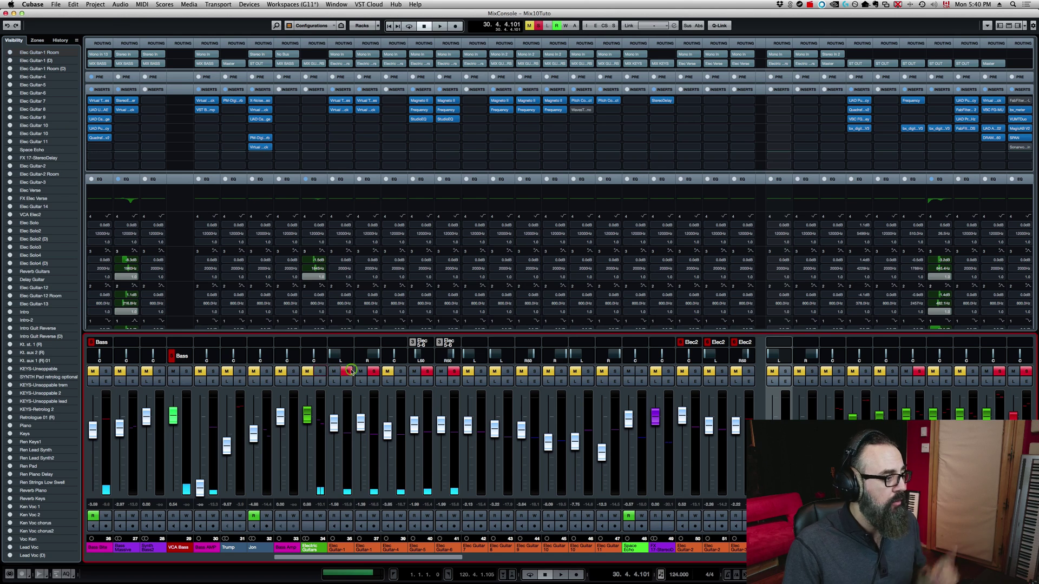
# - Audition Elec Guitar-4 soloed alone in the chorus, stop playback, and clear the guitar solos
pyautogui.click(401, 371)
pyautogui.click(401, 371)
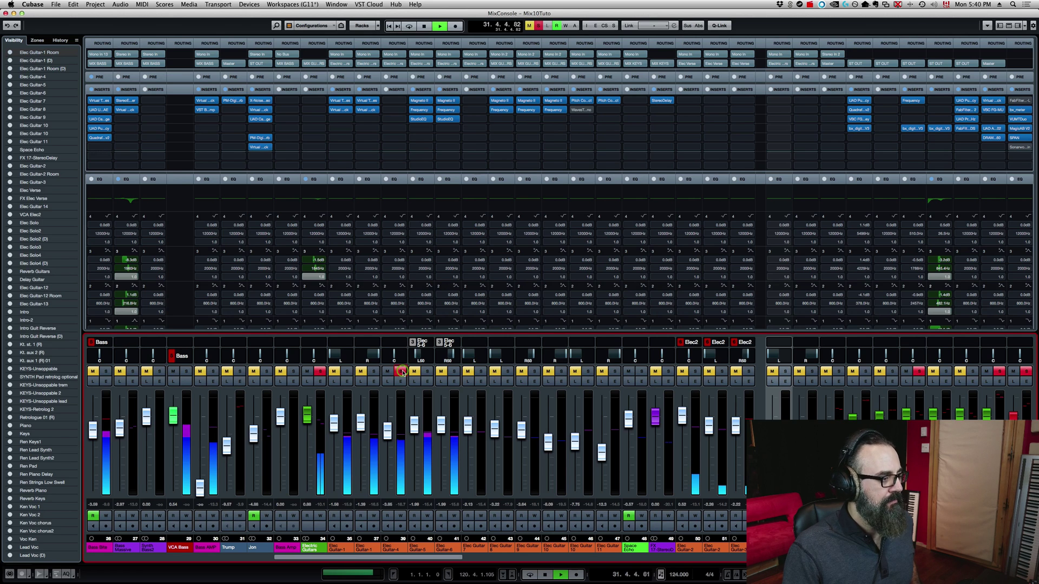
pyautogui.press('space')
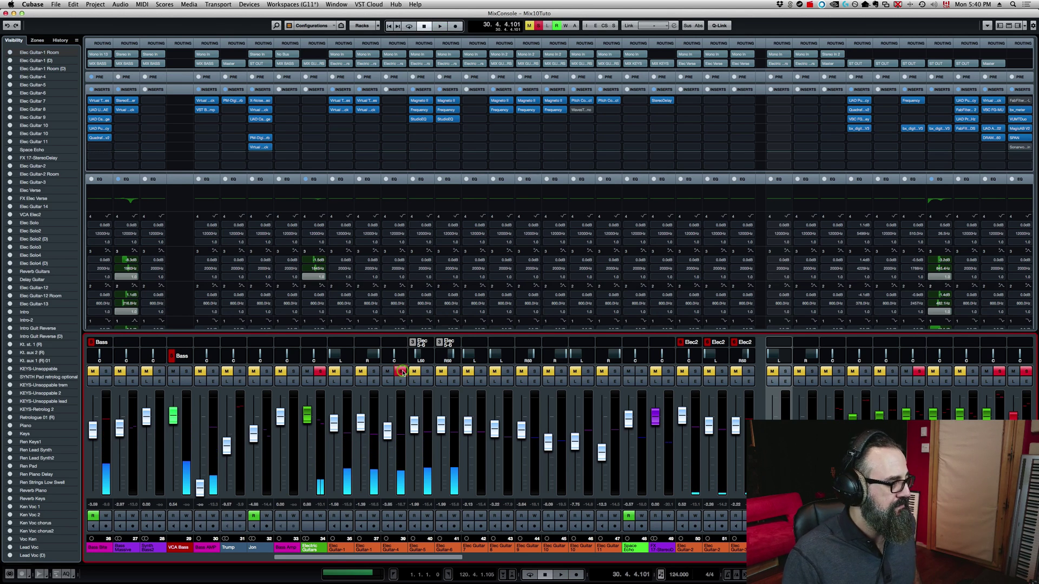
pyautogui.click(401, 371)
pyautogui.click(320, 372)
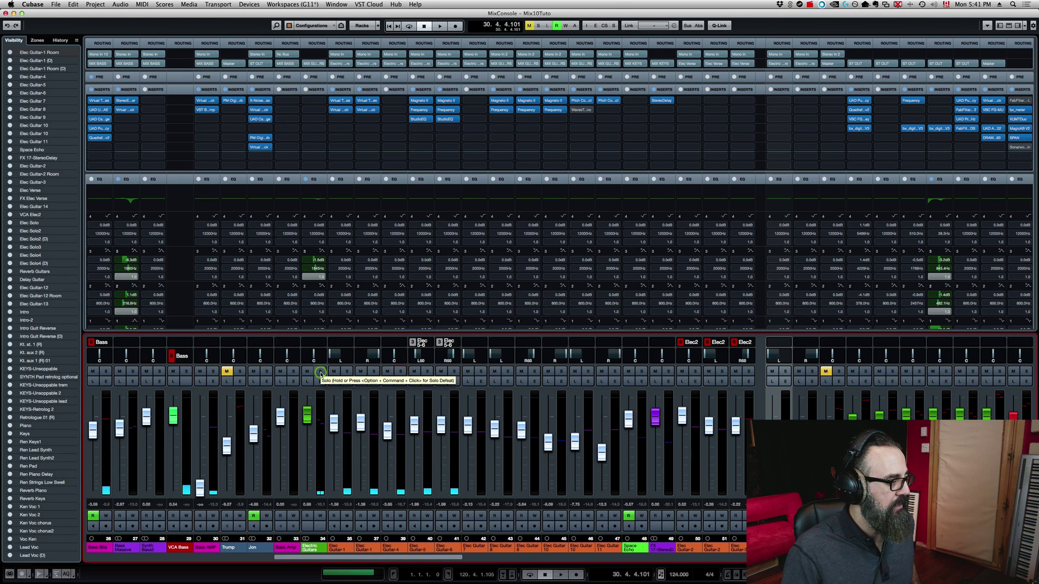
# - Play the chorus with all tracks unsoloed, briefly solo the Electric Guitars group for comparison, and stop playback
pyautogui.press('space')
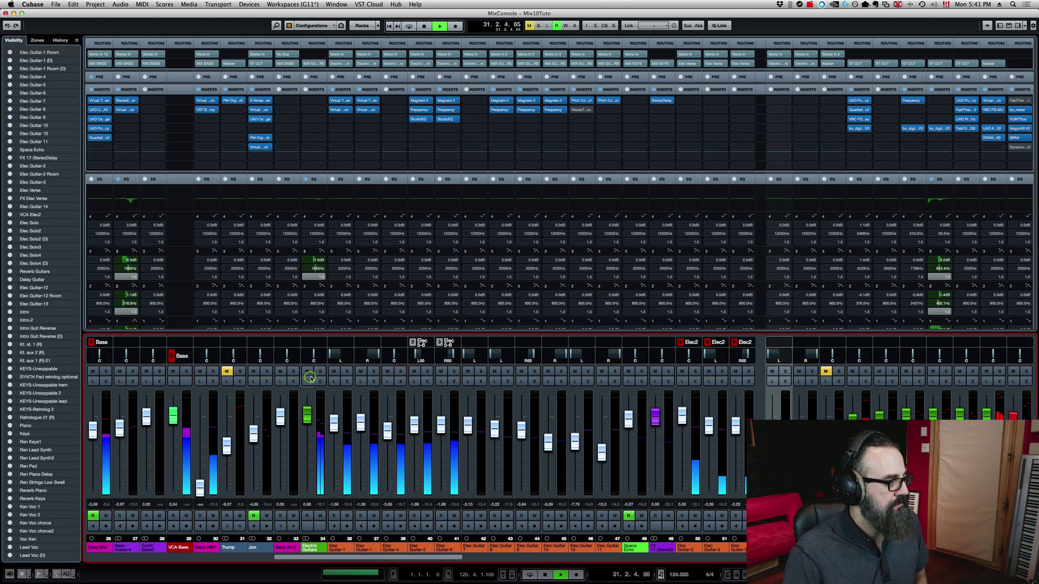
pyautogui.click(320, 371)
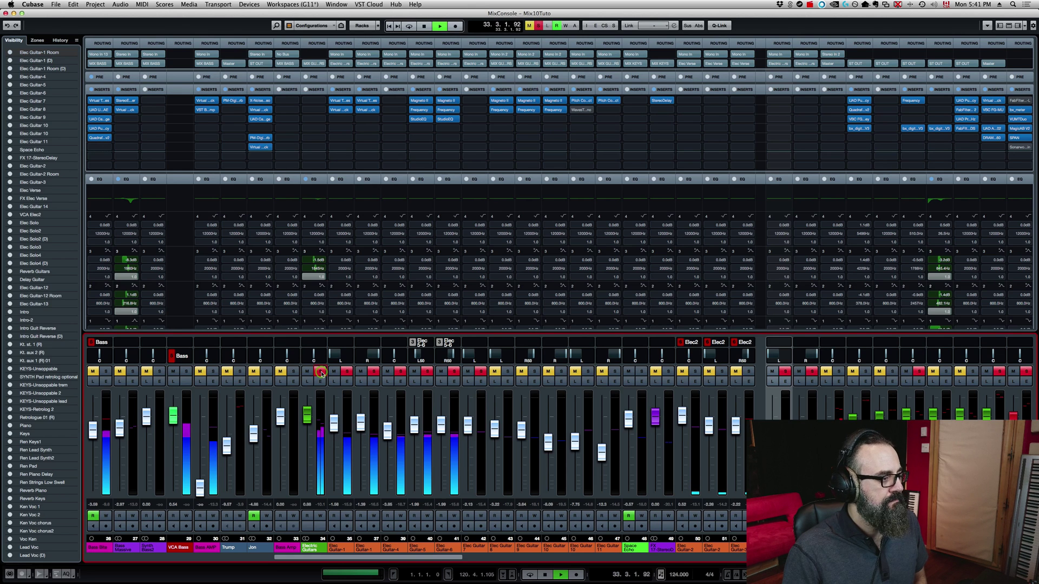
pyautogui.click(320, 372)
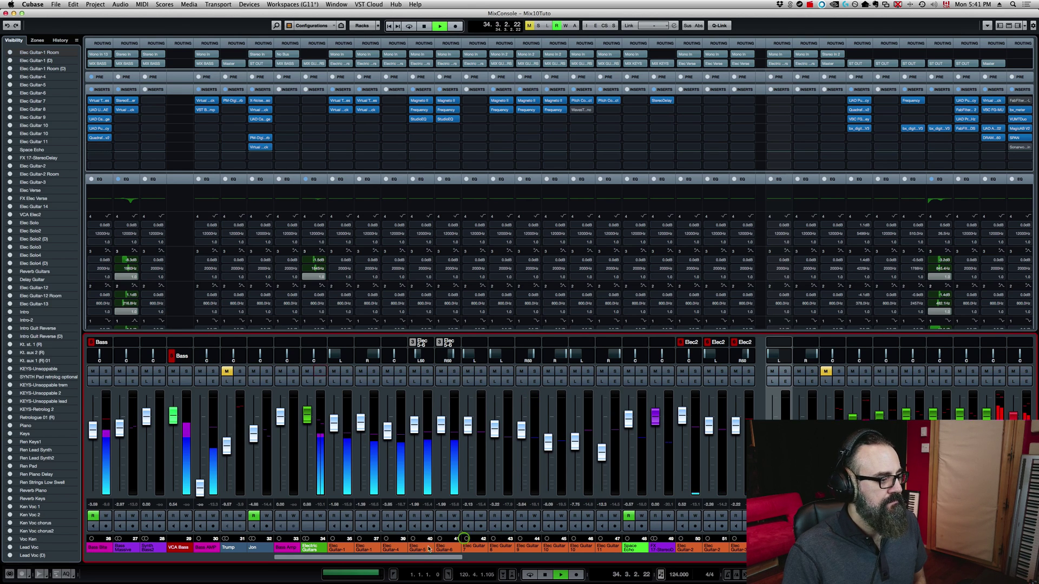
pyautogui.moveTo(428, 558); pyautogui.dragTo(511, 554)
pyautogui.press('F3')
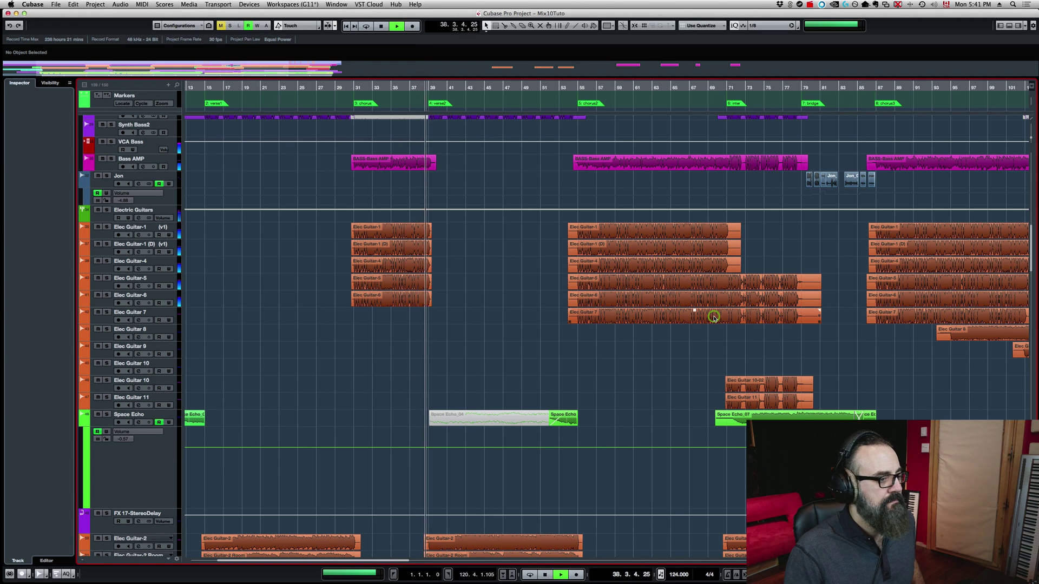
pyautogui.press('space')
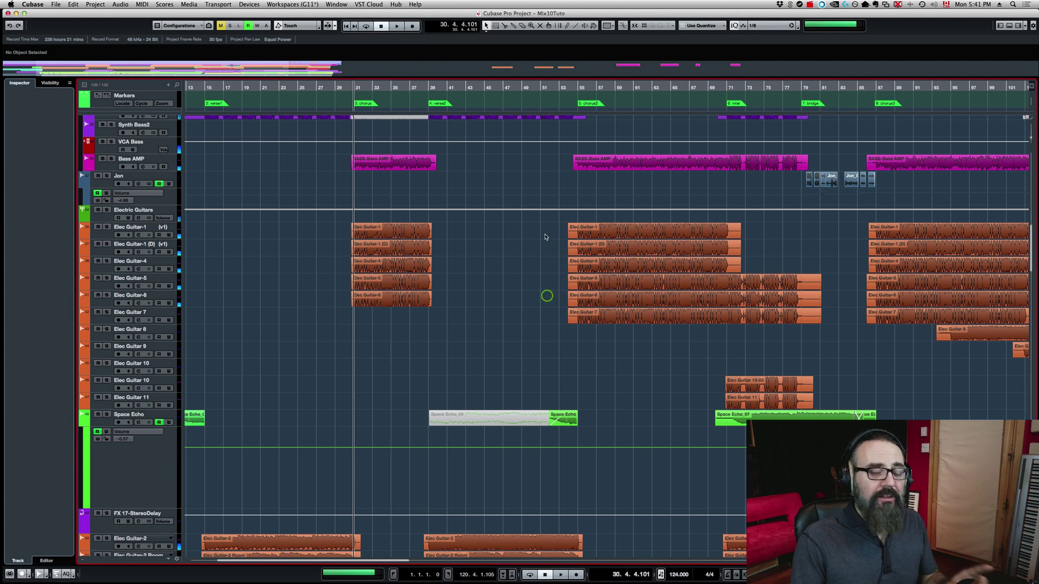
# - Play verse 2 from bar 45 to hear the entry of Elec Guitar 14 in the full mix, and stop playback
pyautogui.click(497, 89)
pyautogui.scroll(-5, 560, 244)
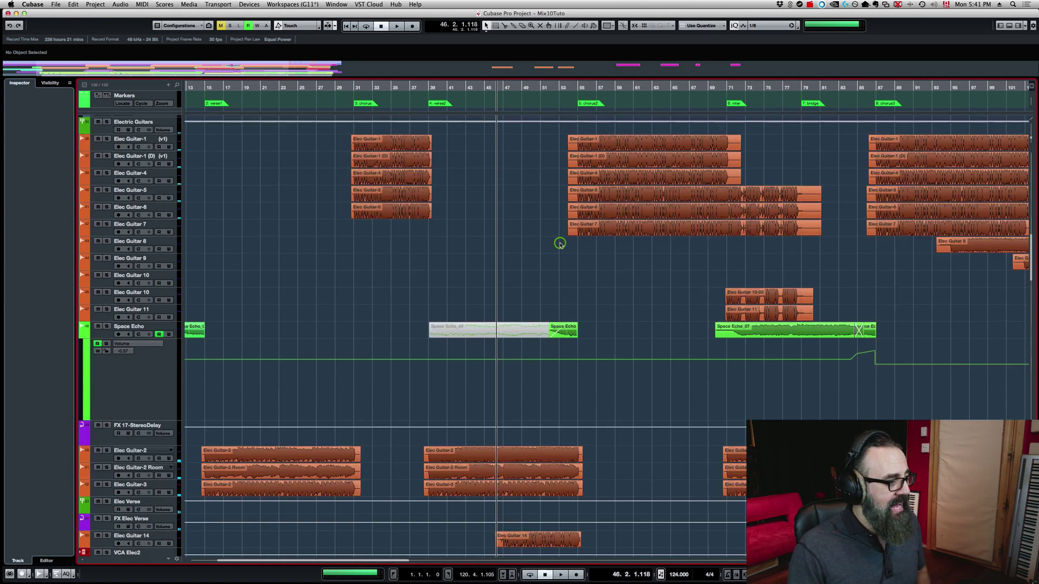
pyautogui.scroll(-10, 560, 245)
pyautogui.scroll(8, 559, 242)
pyautogui.click(491, 88)
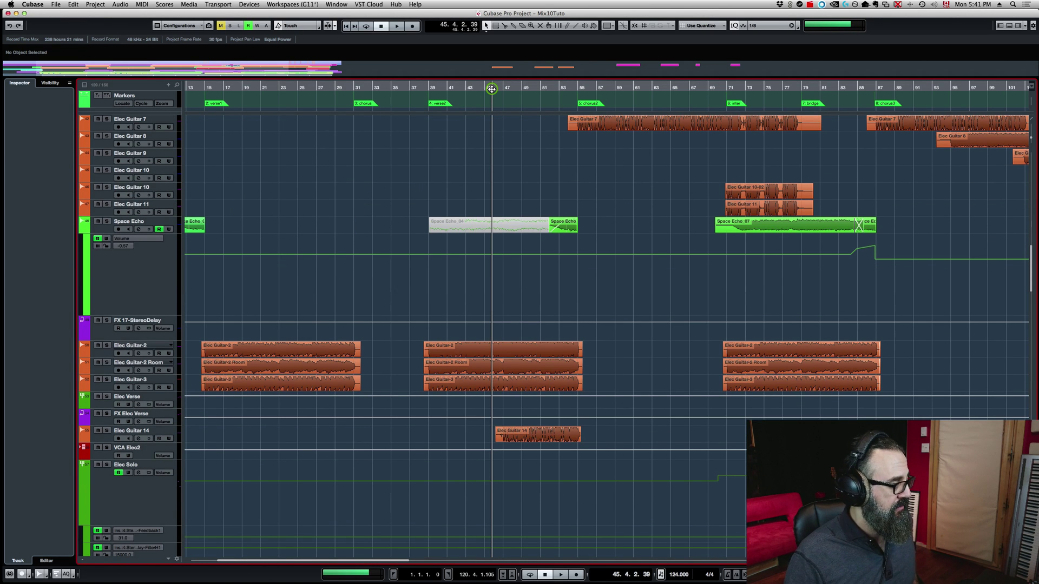
pyautogui.press('space')
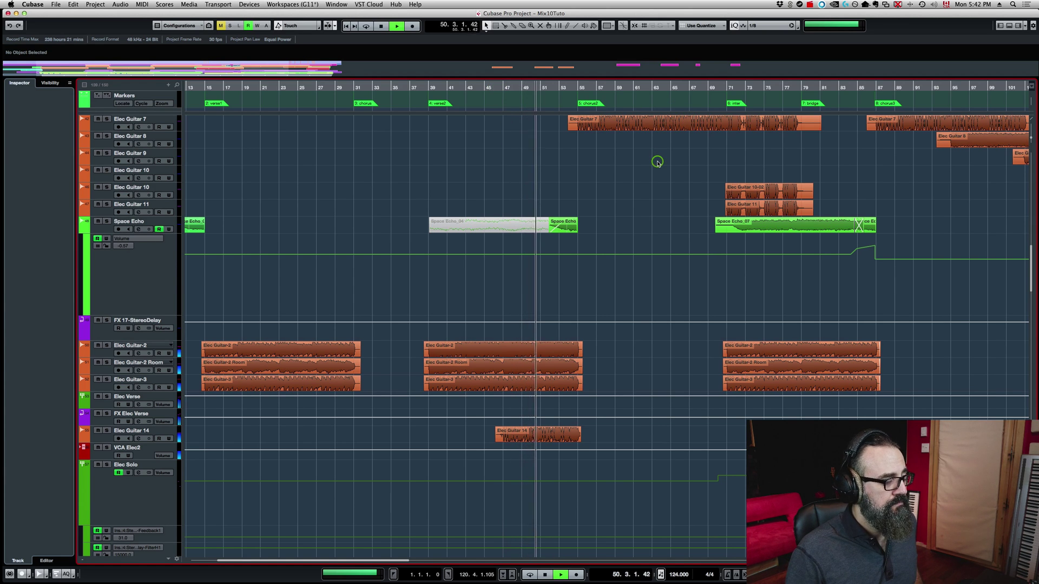
pyautogui.press('space')
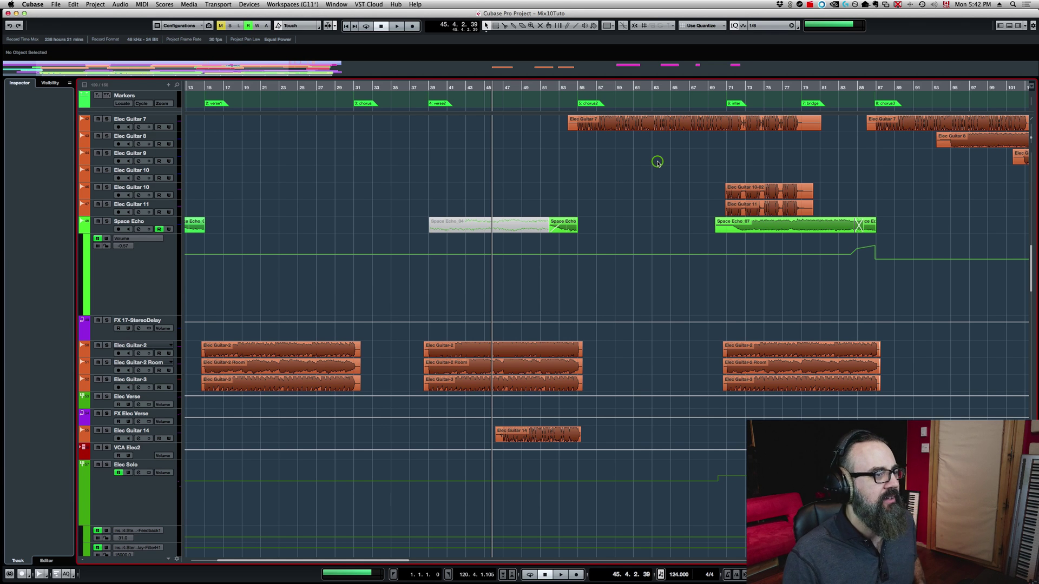
# - Audition the KEYS-Unsoppable track soloed from the start of chorus 2 at bar 55, and stop playback
pyautogui.hscroll(10, 729, 173)
pyautogui.moveTo(376, 90); pyautogui.dragTo(347, 90)
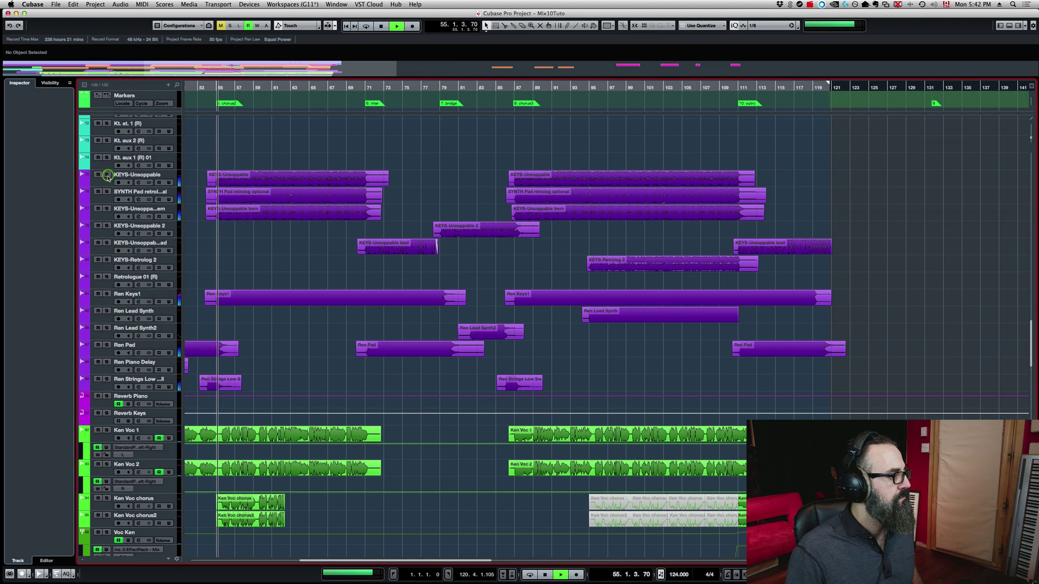
pyautogui.click(107, 177)
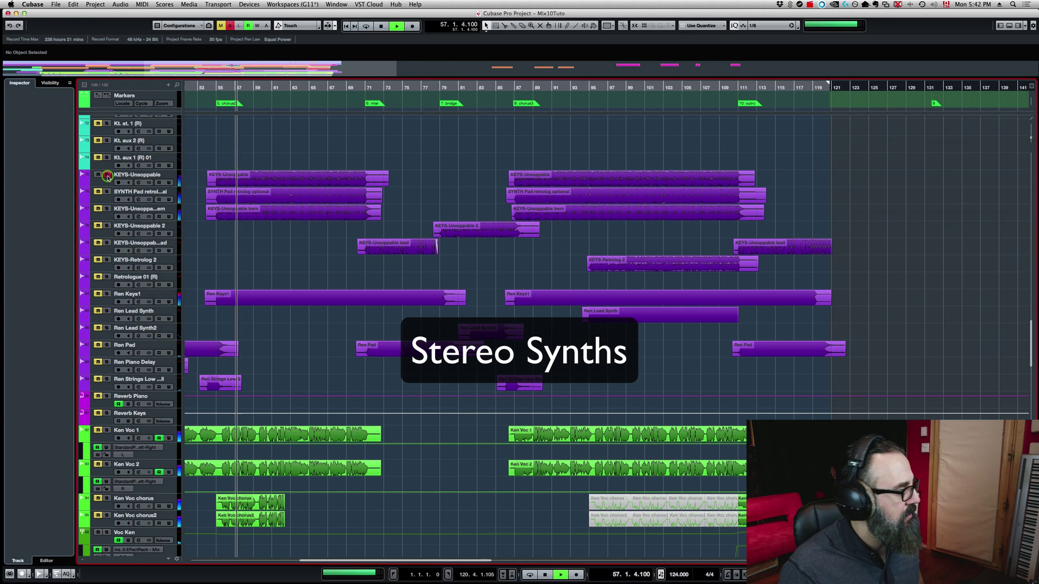
pyautogui.press('space')
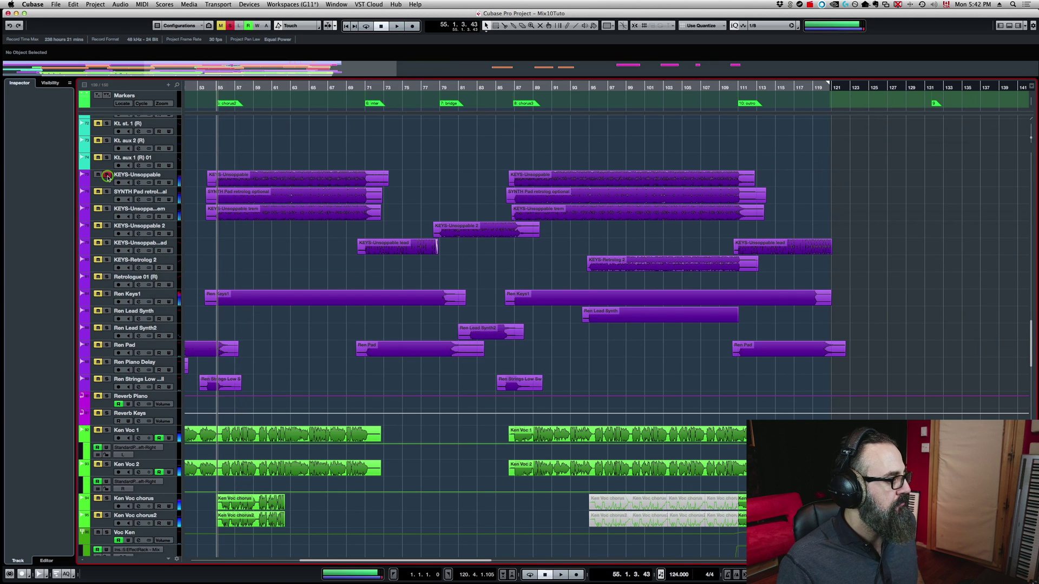
# - Play chorus 2 while comparing solos of KEYS-Unsoppable, the SYNTH Pad and KEYS-Unsoppable trem in the MixConsole
pyautogui.click(107, 176)
pyautogui.click(108, 193)
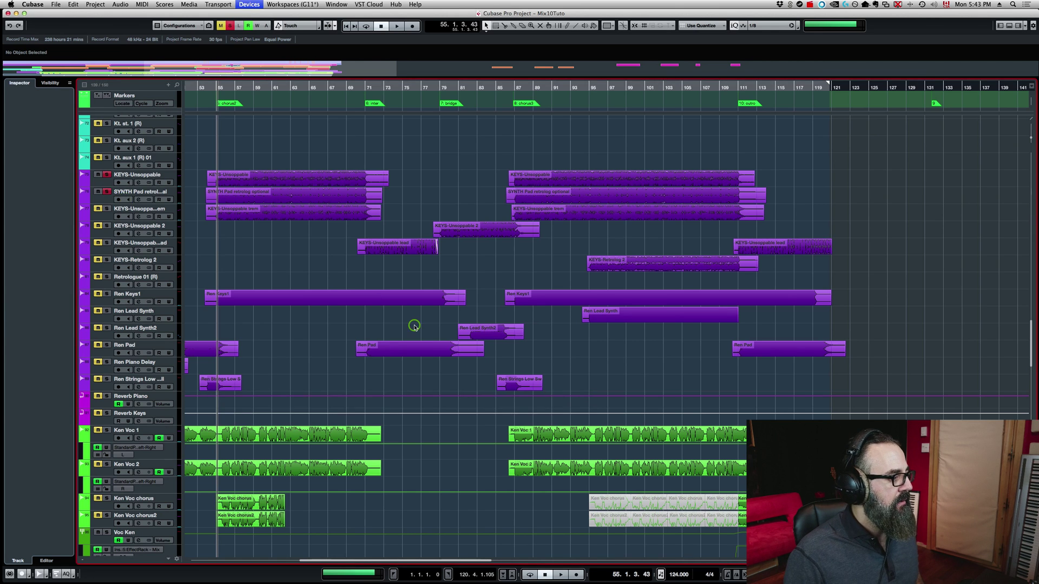
pyautogui.press('F3')
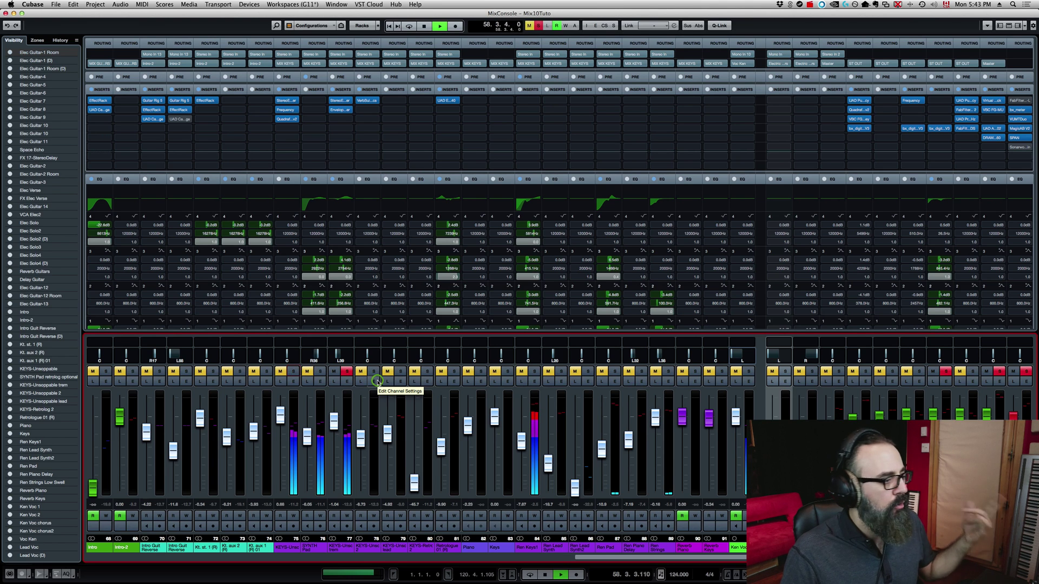
pyautogui.click(294, 372)
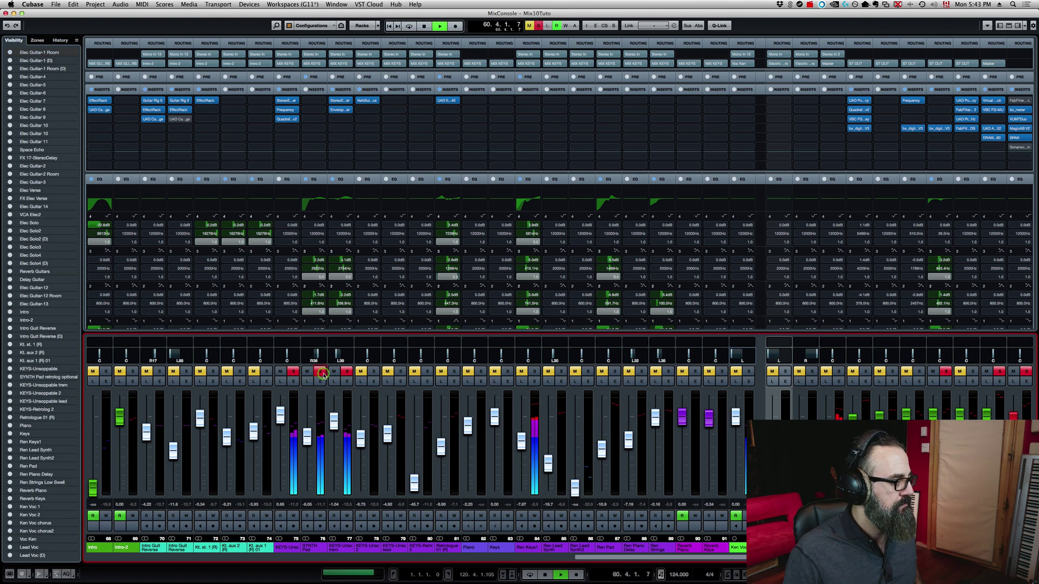
pyautogui.click(293, 373)
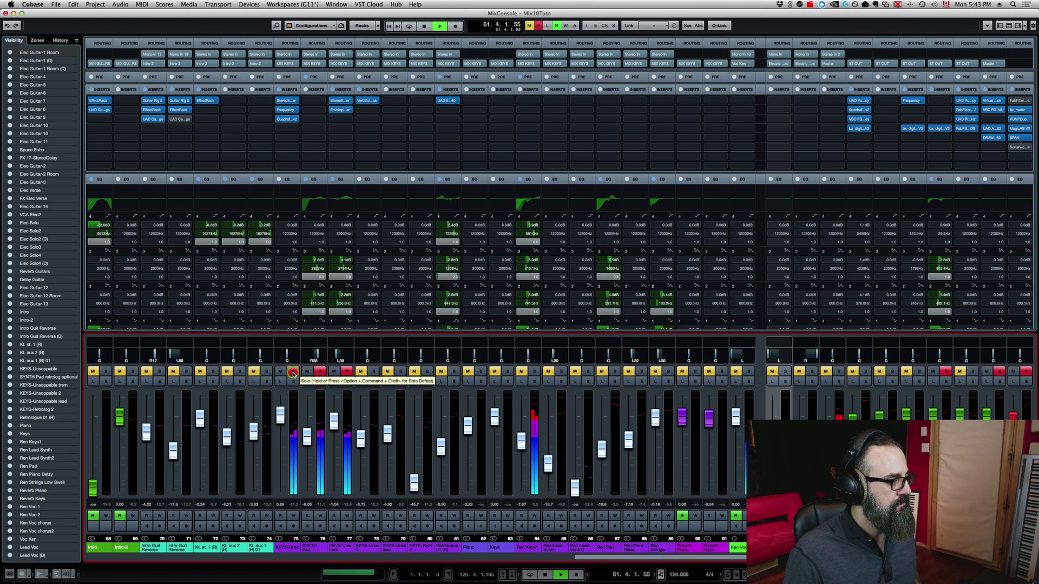
# - Stop playback and unsolo the KEYS-Unsoppable, SYNTH Pad and KEYS-Unsoppable trem channels
pyautogui.press('space')
pyautogui.click(293, 372)
pyautogui.click(320, 373)
pyautogui.click(347, 373)
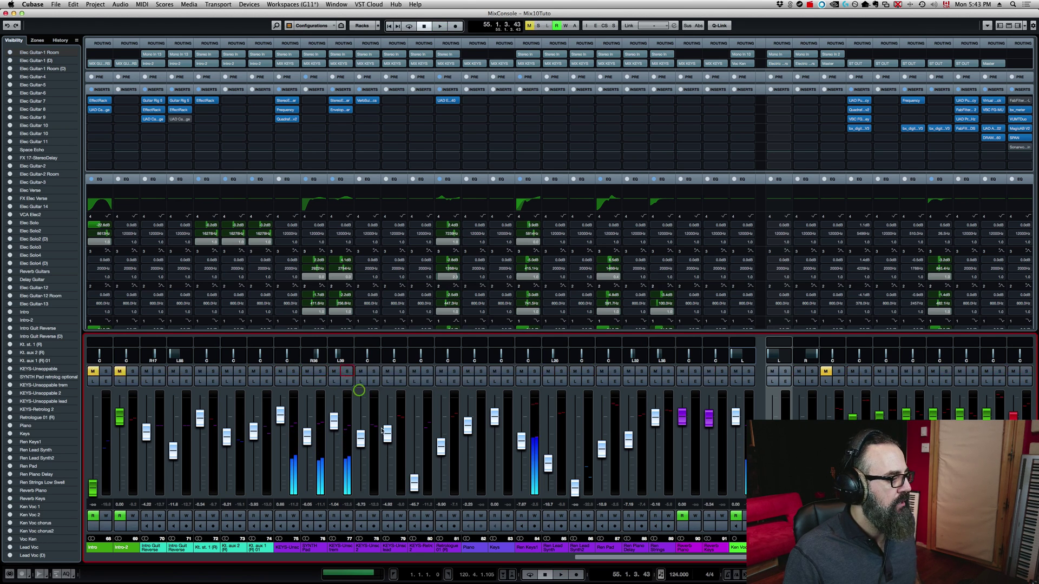
# - Play the end of verse 2 from around bar 49 and watch the Vox Big Delay fader automation in the MixConsole
pyautogui.moveTo(616, 557); pyautogui.dragTo(826, 558)
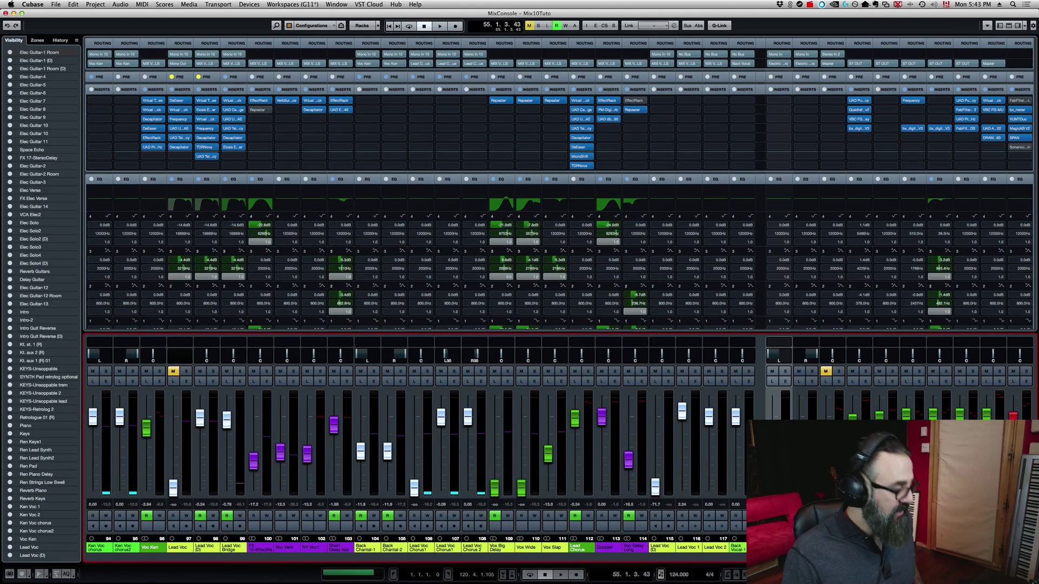
pyautogui.press('F3')
pyautogui.scroll(5, 311, 241)
pyautogui.scroll(-5, 312, 244)
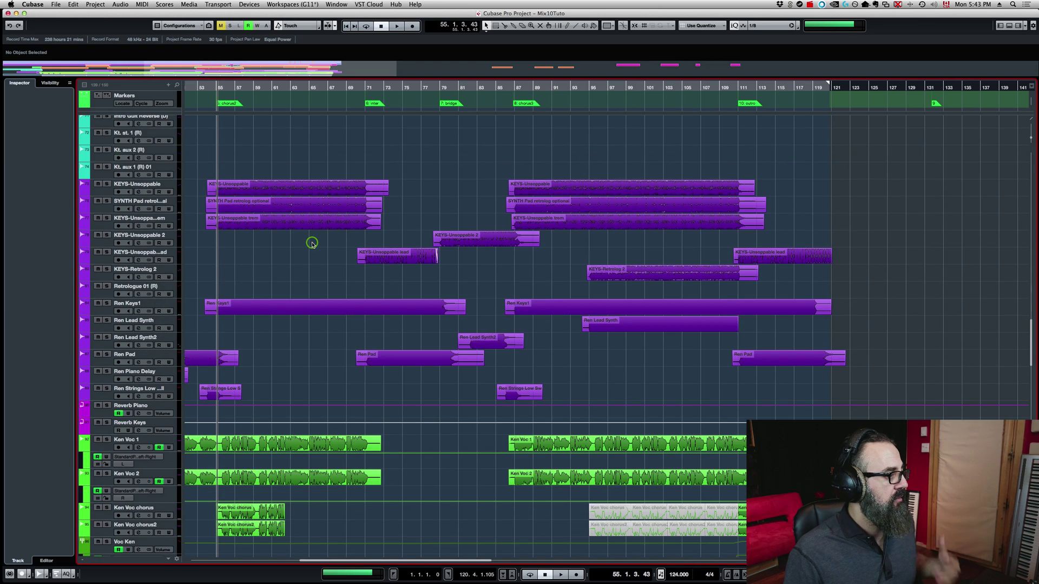
pyautogui.scroll(-10, 311, 241)
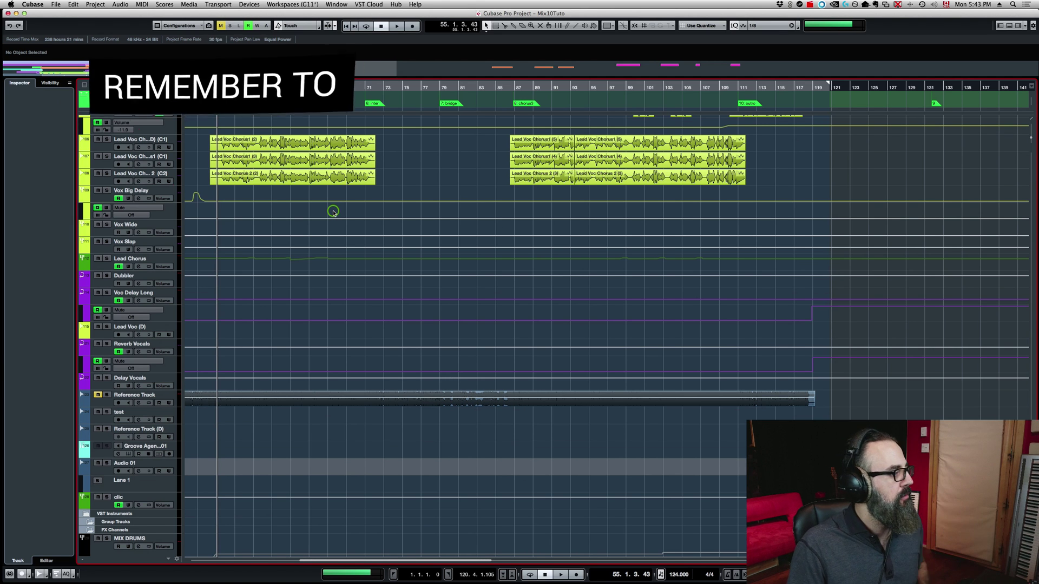
pyautogui.moveTo(217, 88); pyautogui.dragTo(371, 88)
pyautogui.press('space')
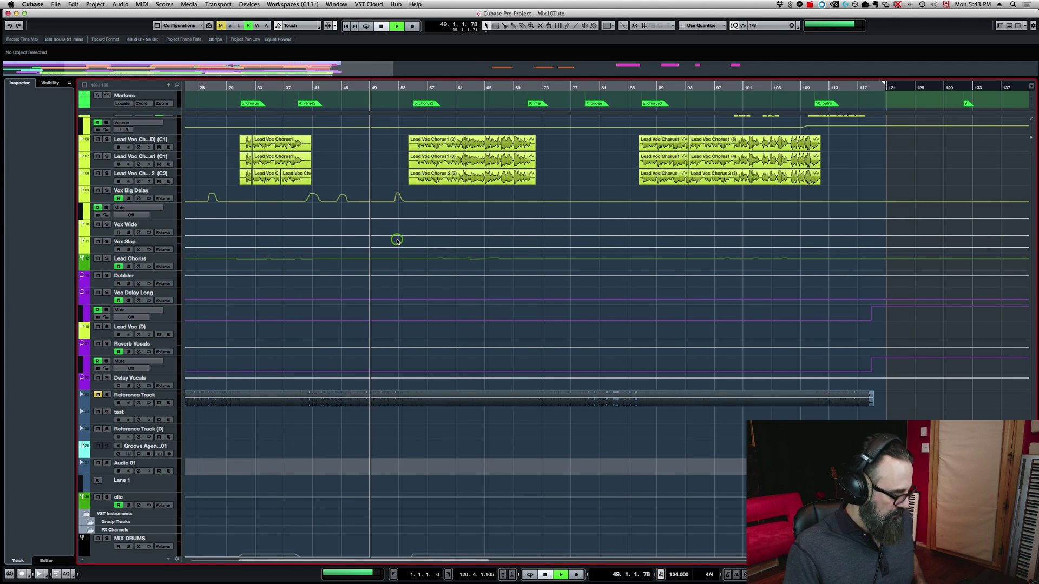
pyautogui.press('F3')
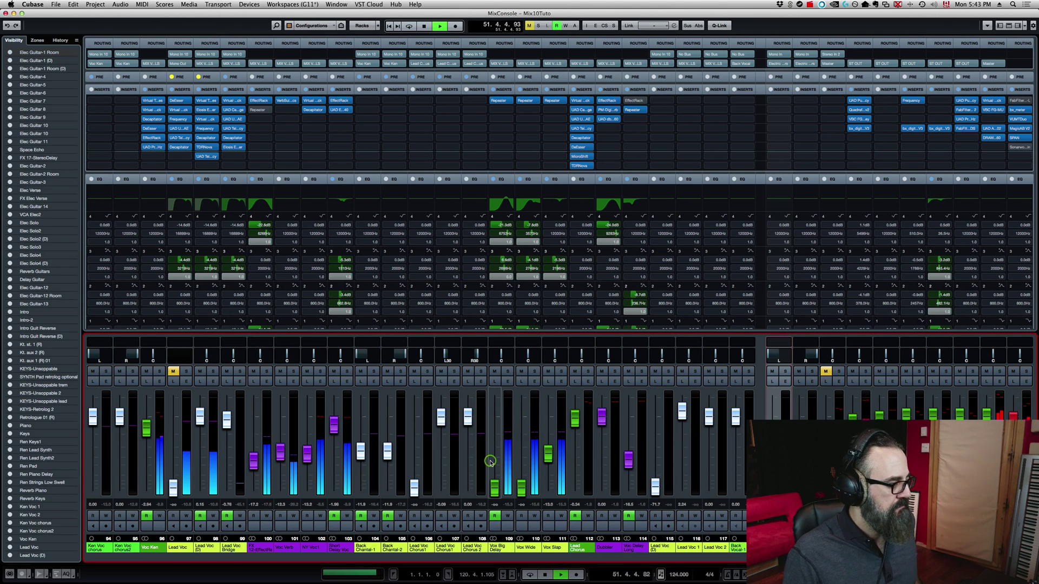
pyautogui.moveTo(490, 462); pyautogui.dragTo(491, 409)
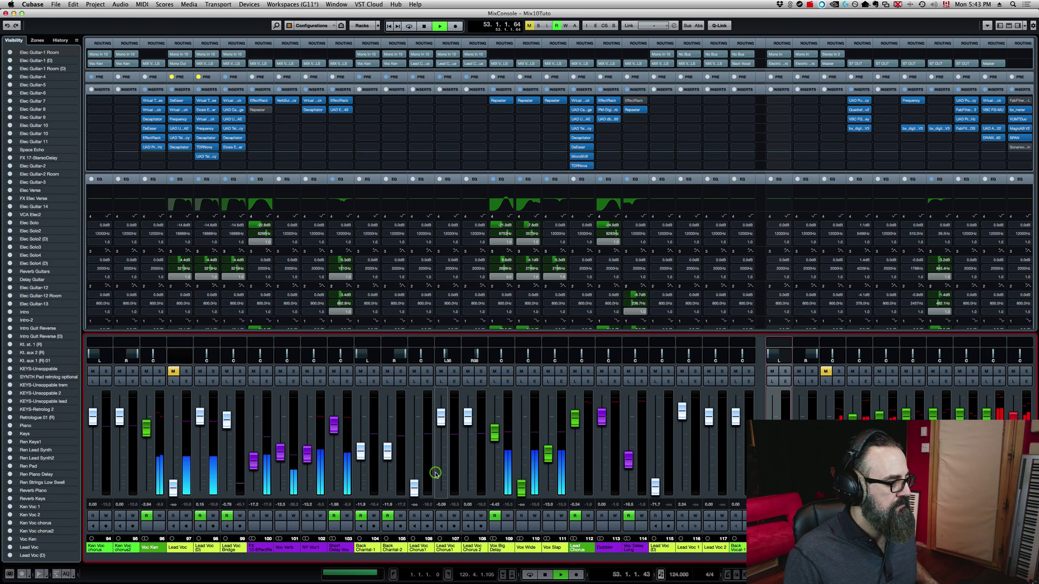
# - Stop playback, audition the verse vocal group on channel 96 soloed from bar 49, and unsolo it after stopping
pyautogui.hscroll(-4, 435, 473)
pyautogui.press('space')
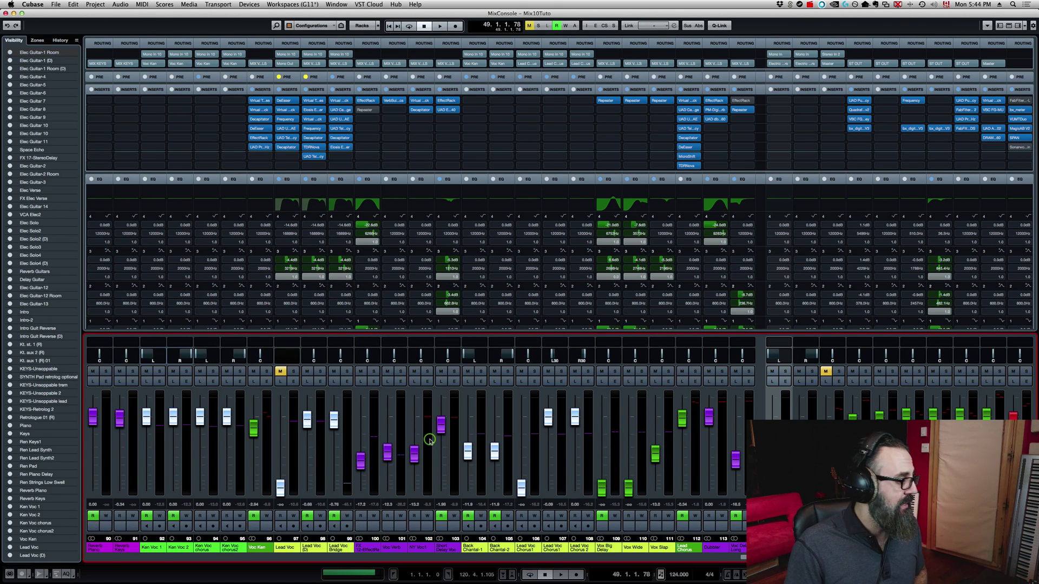
pyautogui.click(266, 371)
pyautogui.press('space')
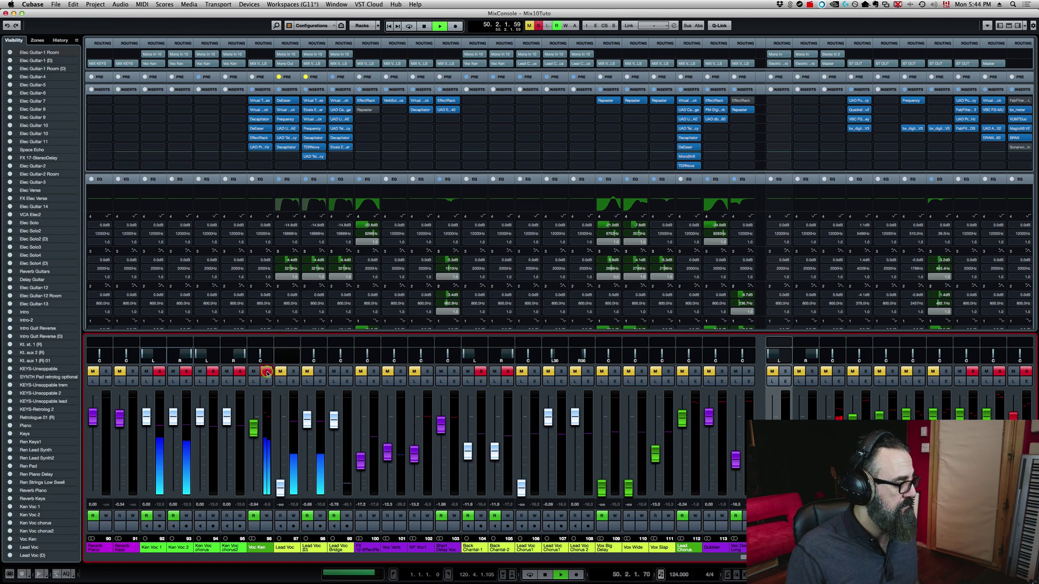
pyautogui.press('space')
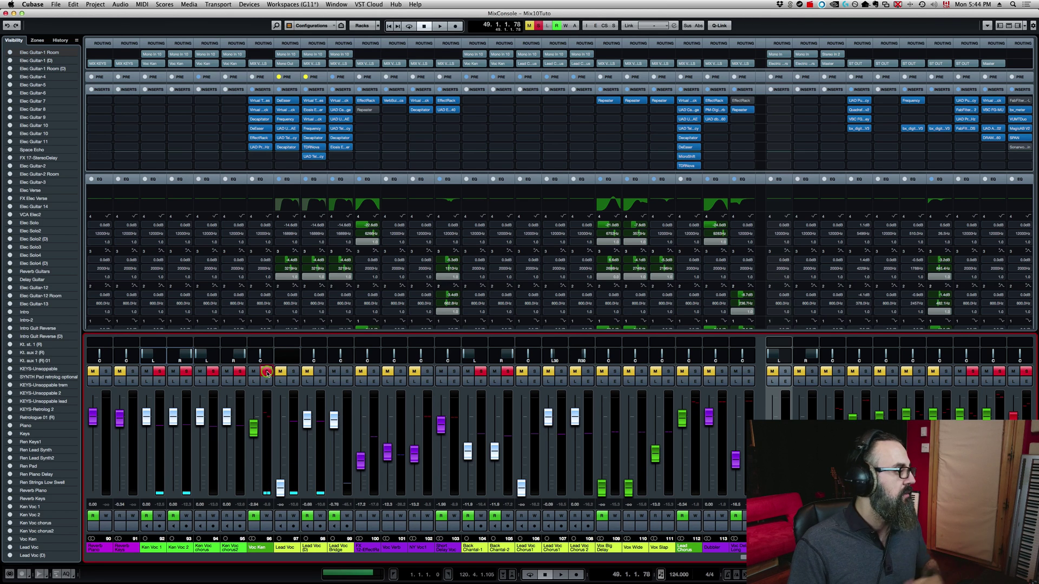
pyautogui.click(267, 373)
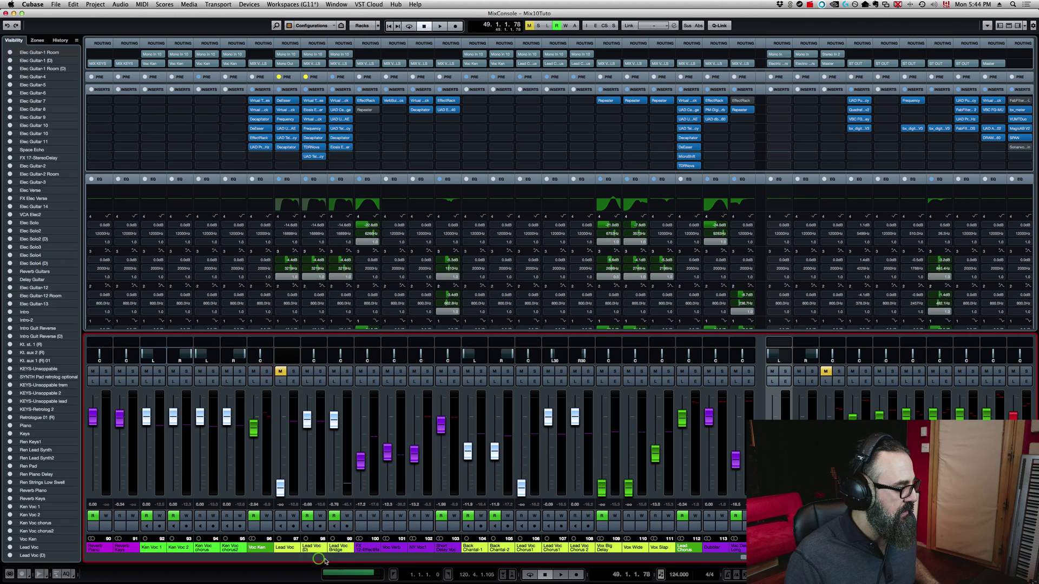
# - Play chorus 2 while comparing the Lead Chorus group soloed against the full mix, and stop playback
pyautogui.hscroll(4, 624, 501)
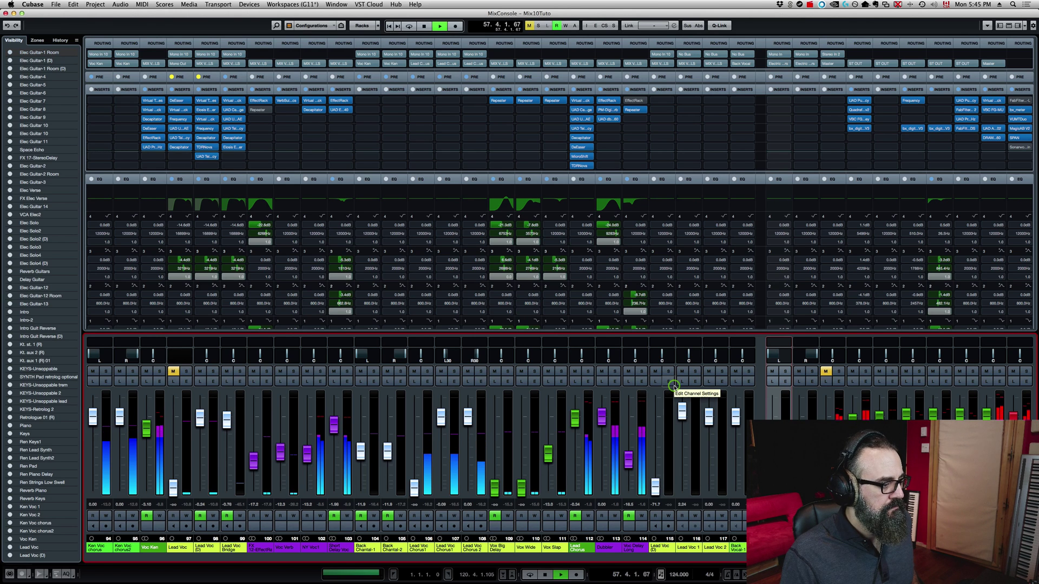
pyautogui.click(589, 371)
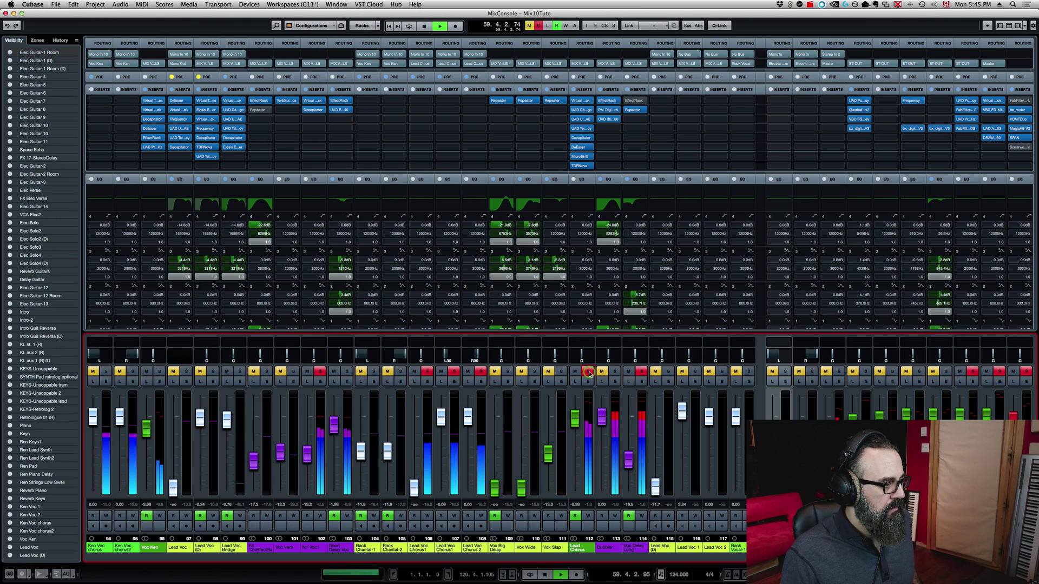
pyautogui.click(589, 373)
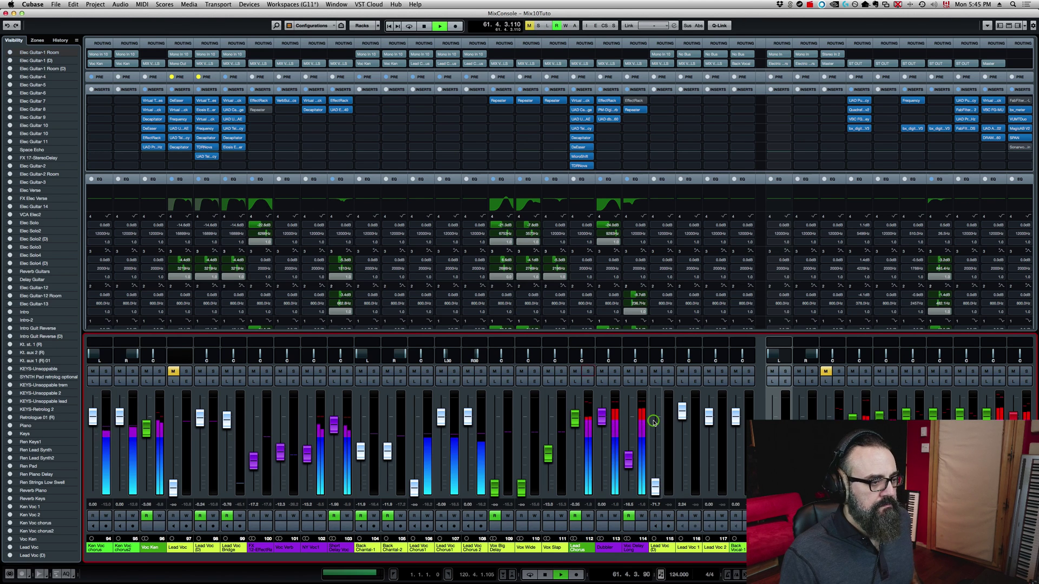
pyautogui.press('space')
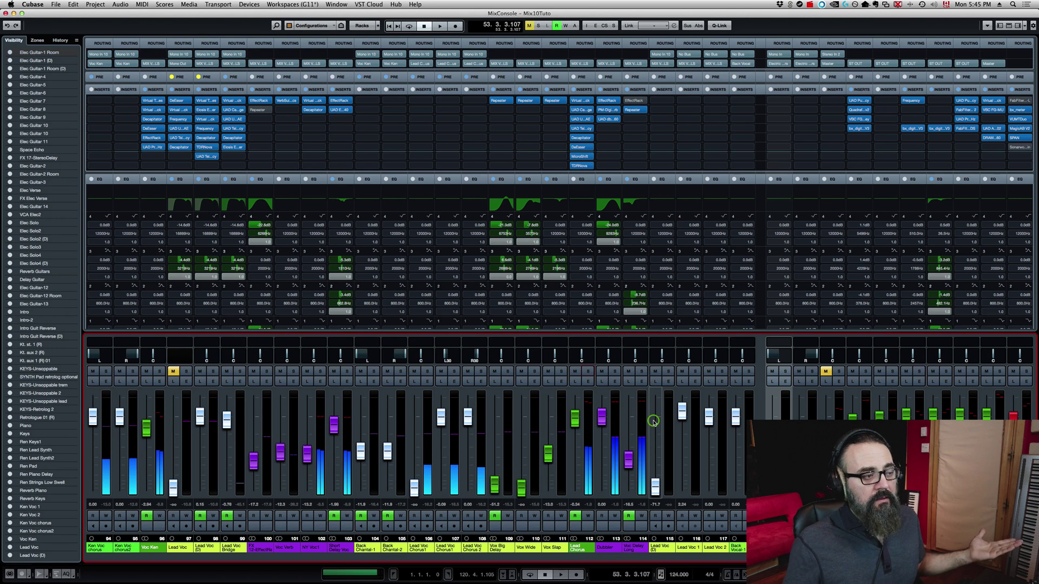